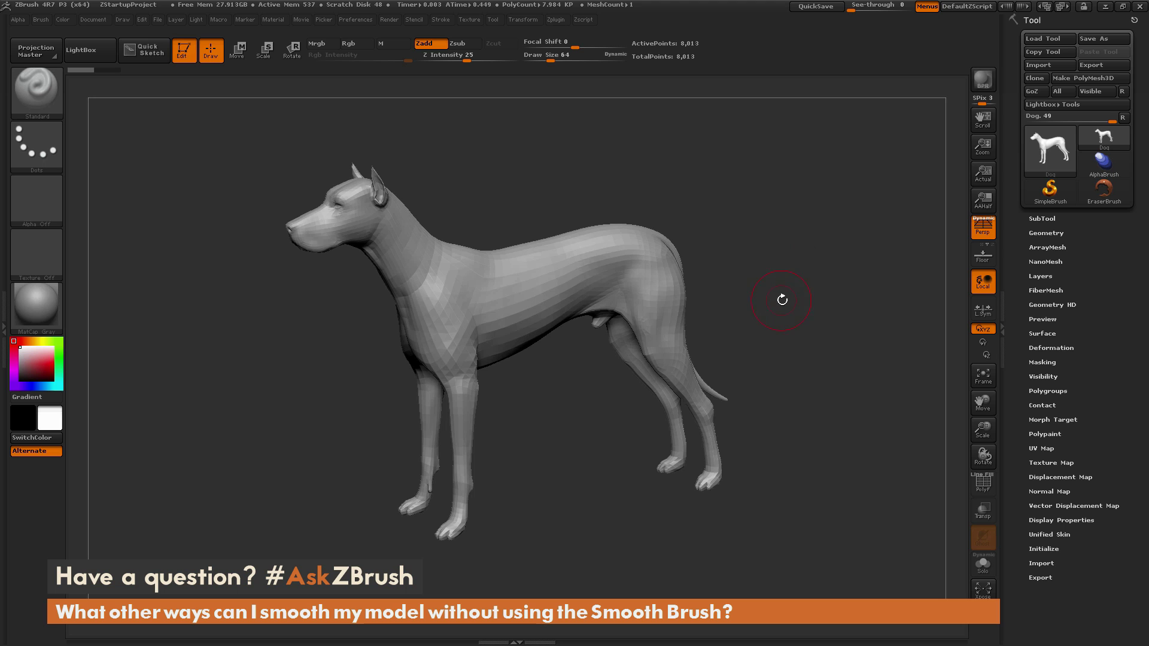
Lightly Shift-smooth the faceted shading on the dog's back while orbiting around the model.
mouse_move(776, 302)
left_mouse_down()
mouse_move(808, 297)
mouse_move(779, 301)
mouse_move(791, 294)
left_mouse_up()
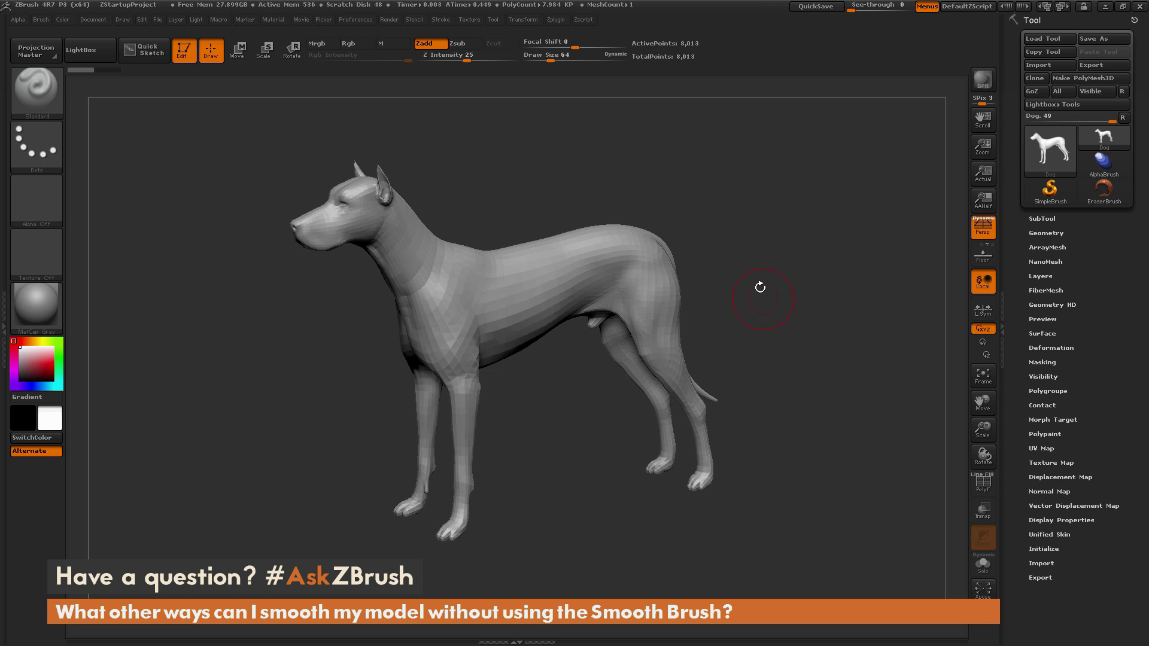
mouse_move(731, 275)
left_mouse_down()
mouse_move(772, 310)
mouse_move(693, 295)
left_mouse_up()
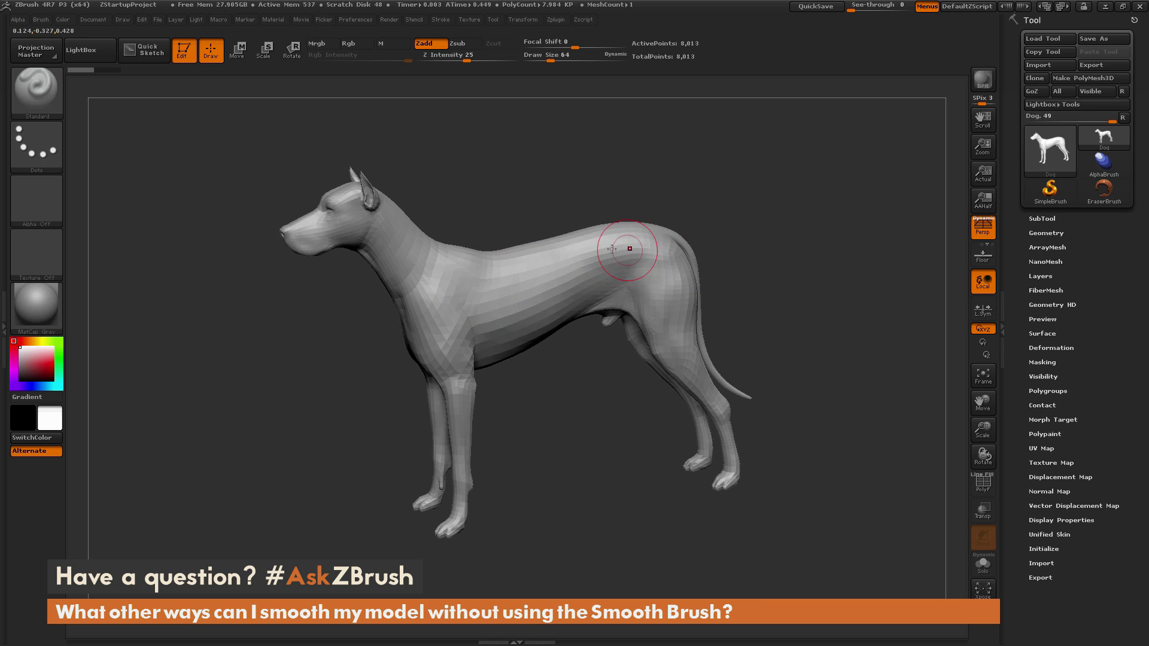
mouse_move(509, 276)
left_mouse_down("shift")
mouse_move(610, 256)
mouse_move(490, 308)
mouse_move(472, 303)
mouse_move(552, 289)
left_mouse_up("shift")
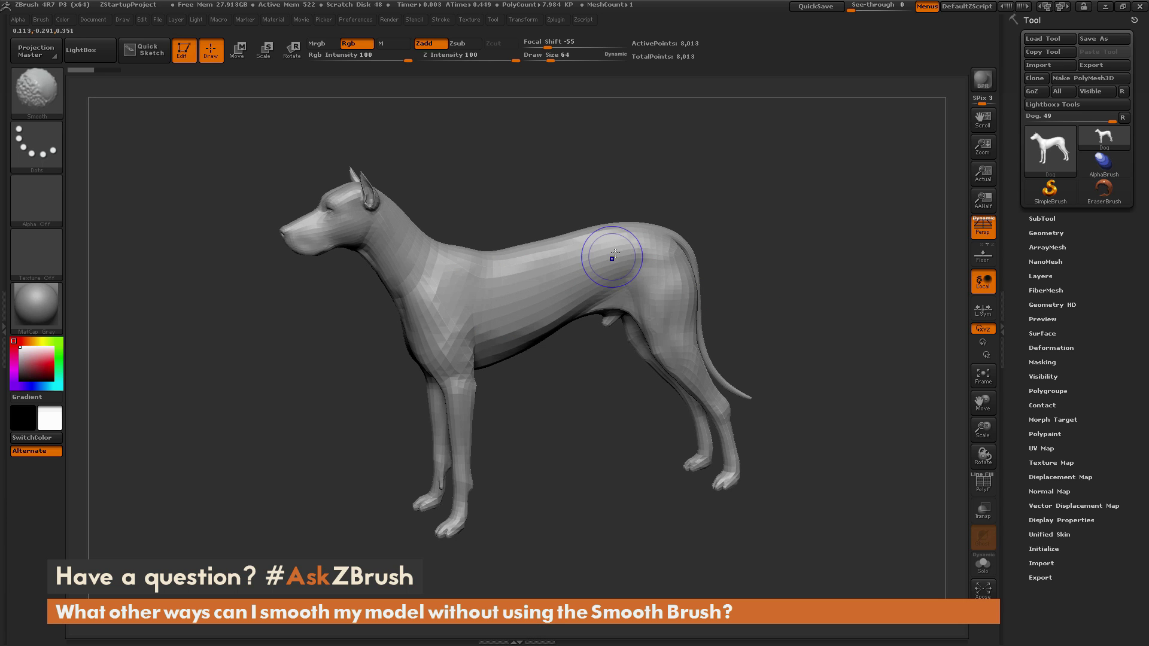
mouse_move(767, 238)
left_mouse_down()
mouse_move(737, 236)
mouse_move(778, 236)
left_mouse_up()
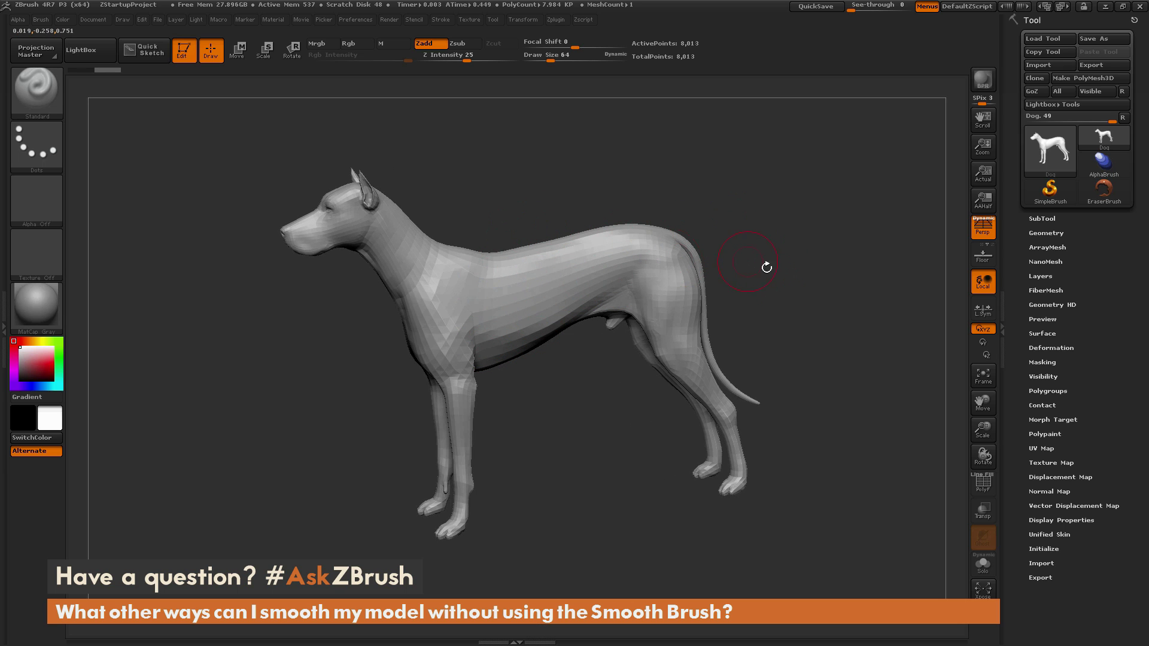
left_click_drag(767, 276, 748, 243)
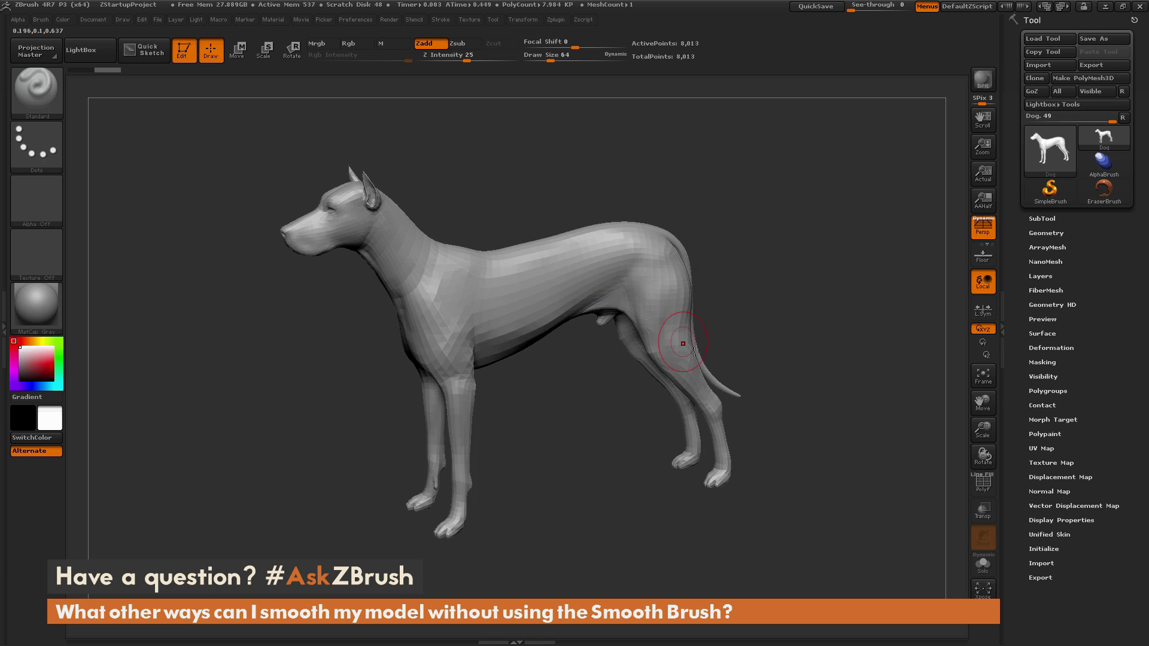
Divide the dog mesh twice to SDiv 3 (127,857 points) and orbit to check the smoother surface.
left_click(1044, 232)
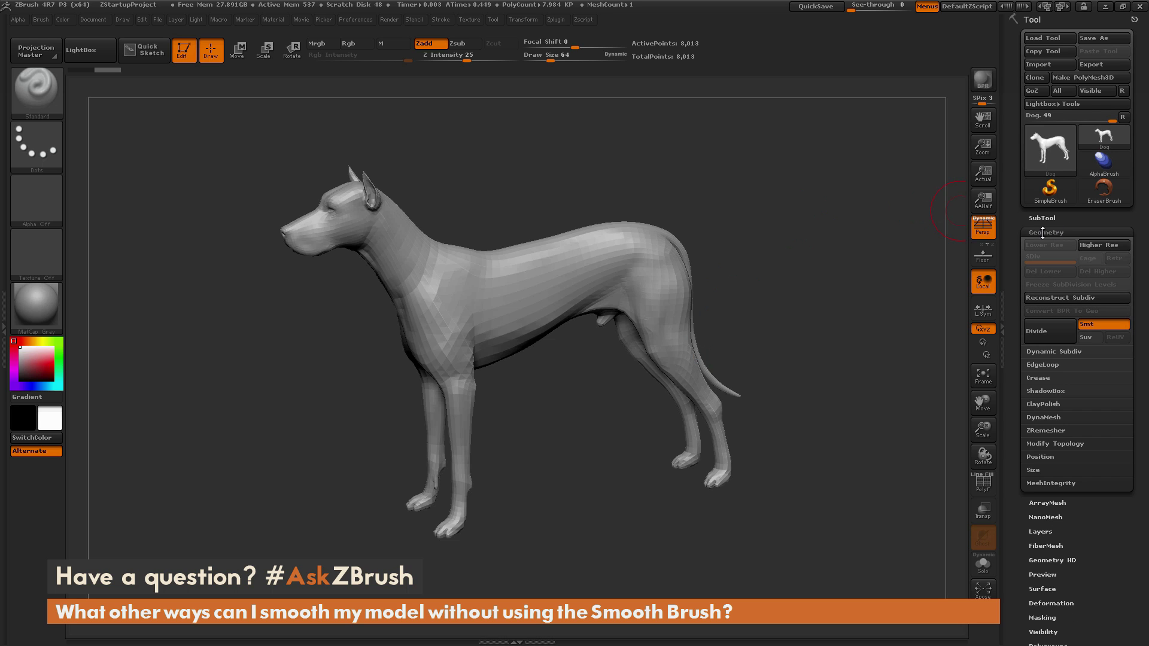
left_click(1048, 334)
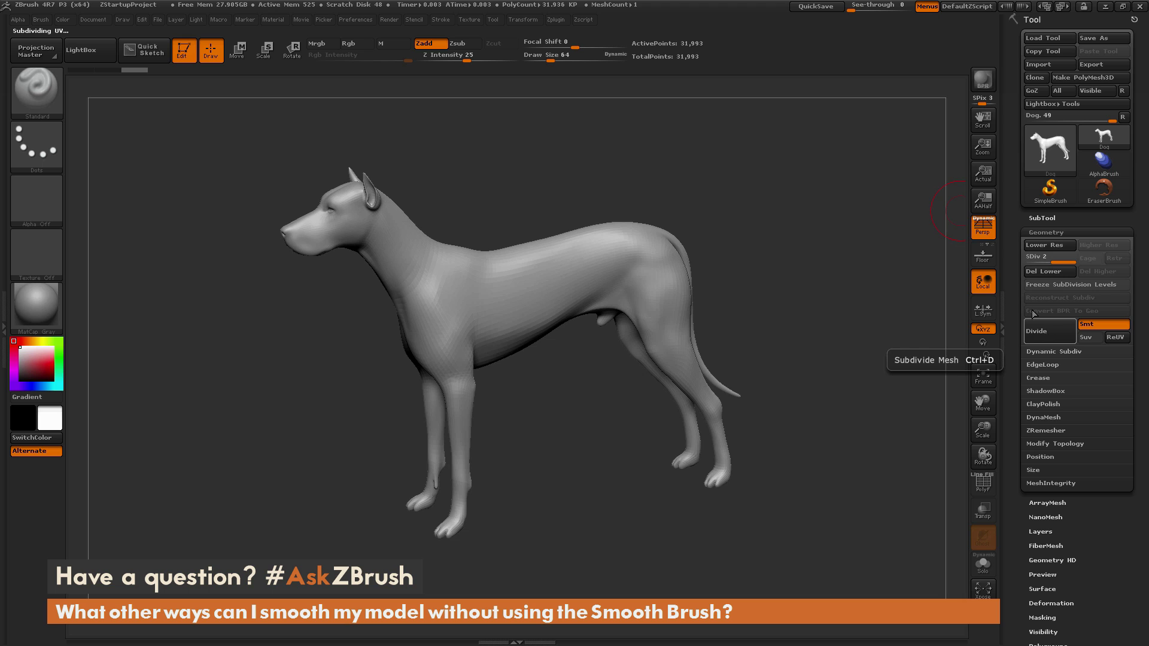
key("ctrl+d")
left_click_drag(821, 332, 829, 326)
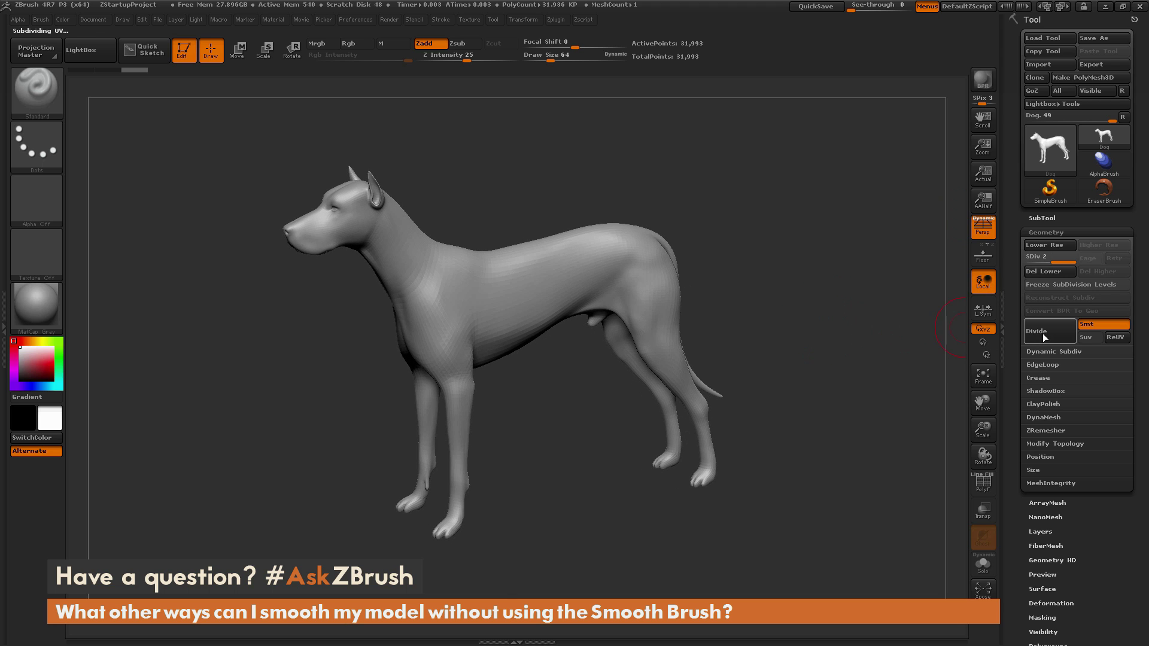
mouse_move(846, 385)
left_mouse_down()
mouse_move(840, 350)
mouse_move(836, 379)
mouse_move(857, 372)
left_mouse_up()
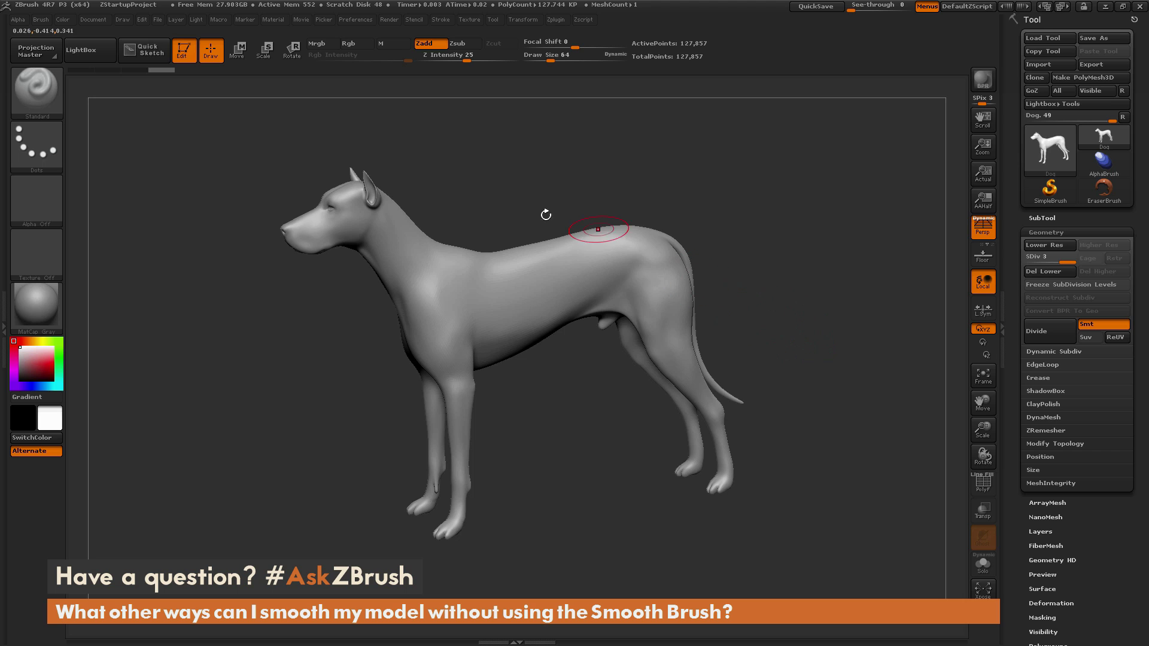
left_click_drag(599, 221, 695, 281)
Sculpt ClayBuildup strokes on the dog's shoulder and hip.
left_click(36, 90)
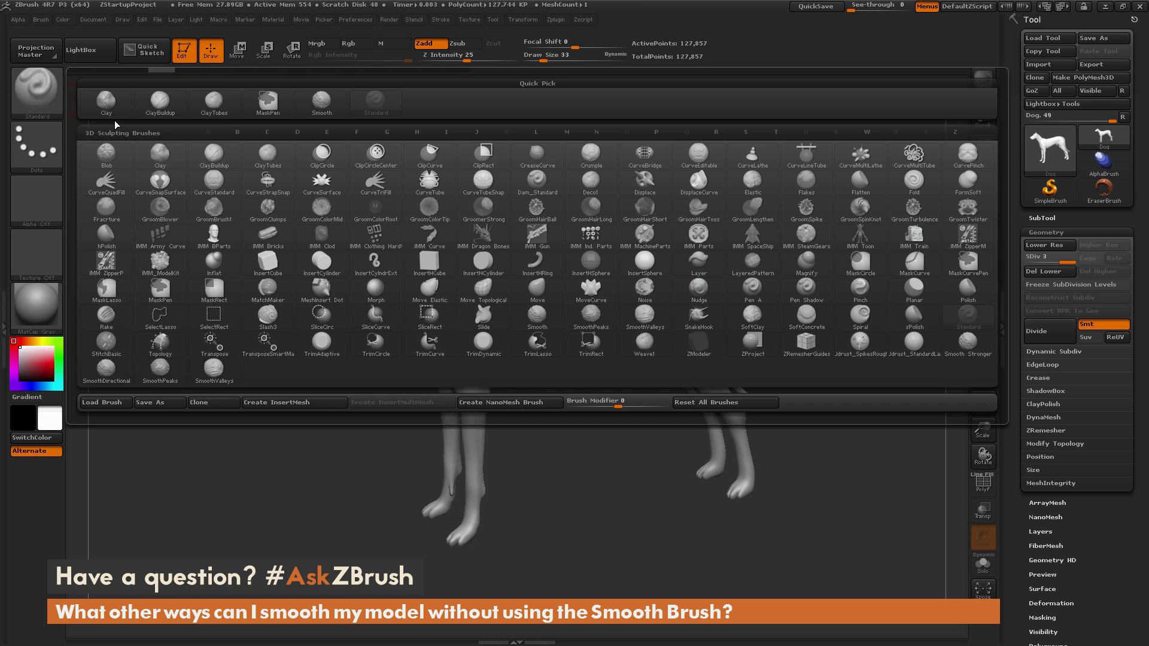
left_click(213, 154)
left_click_drag(492, 274, 478, 299)
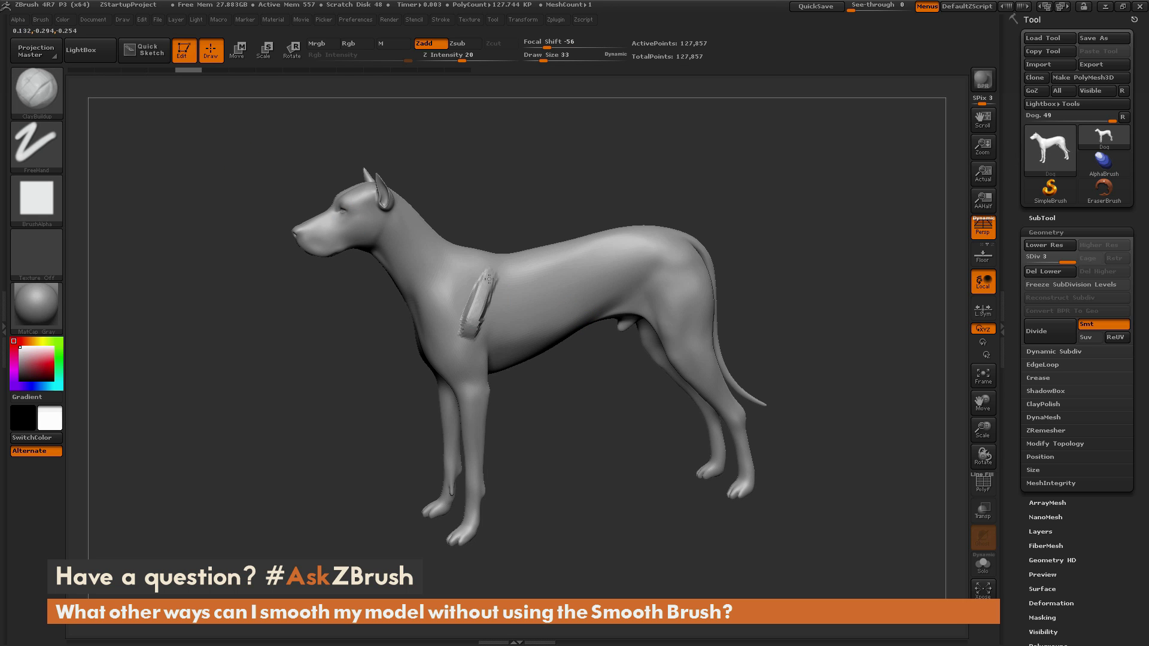
left_click_drag(623, 243, 601, 296)
left_click_drag(658, 257, 676, 300)
left_click_drag(510, 274, 494, 326)
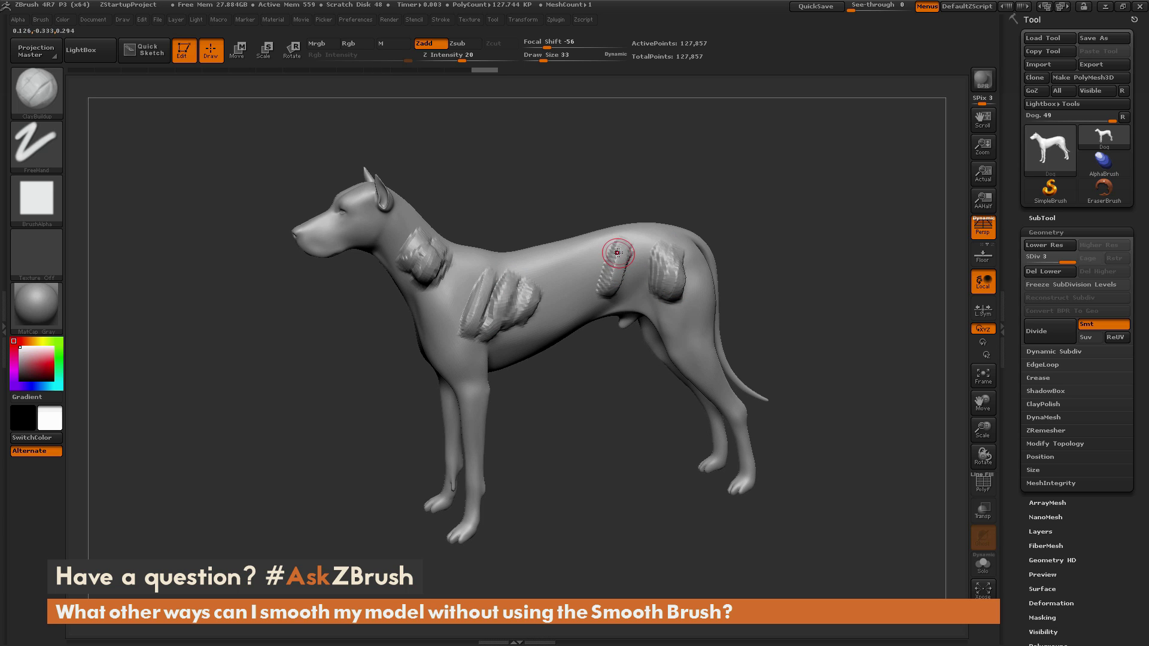
Smooth the hip and shoulder clay, then undo the smoothing to restore the ridged blobs.
key("shift")
mouse_move(615, 245)
left_mouse_down("shift")
mouse_move(603, 290)
mouse_move(661, 256)
mouse_move(679, 258)
mouse_move(683, 293)
left_mouse_up("shift")
mouse_move(481, 276)
left_mouse_down("shift")
mouse_move(492, 321)
mouse_move(526, 299)
mouse_move(419, 251)
mouse_move(497, 281)
left_mouse_up("shift")
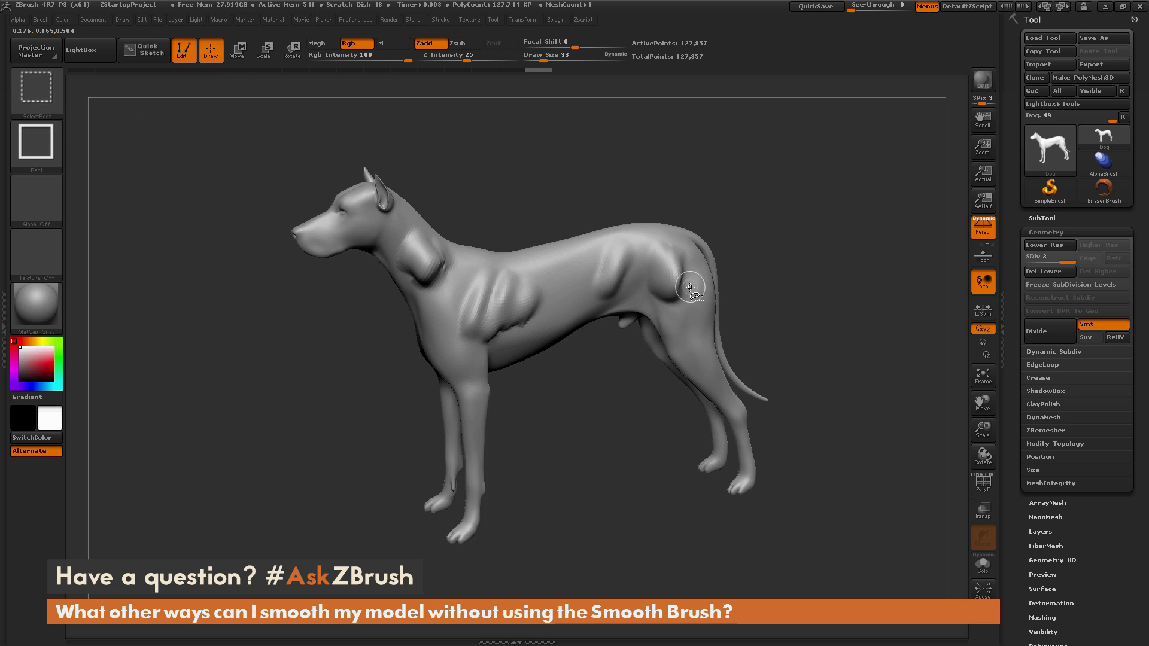
key("ctrl")
key("ctrl+z")
key("ctrl+z")
key("ctrl+z")
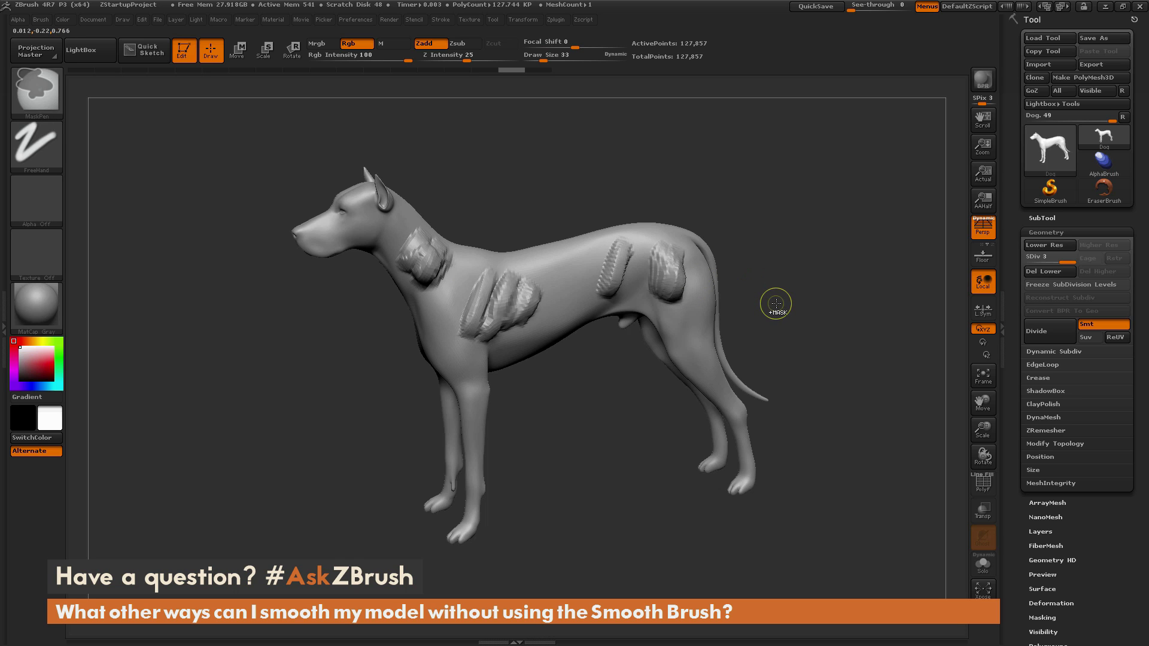
left_click_drag(1012, 332, 1018, 237)
Open the Deformation options, then paint a mask on the dog's flank and clear it.
left_click(1063, 342)
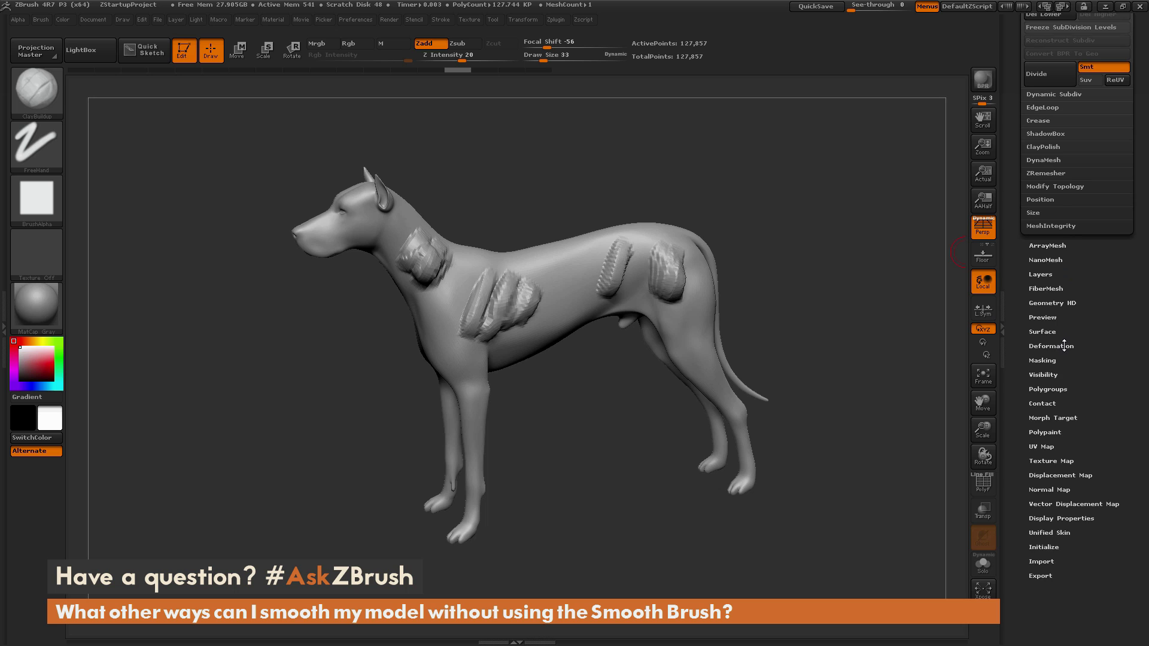
left_click_drag(1013, 310, 1015, 217)
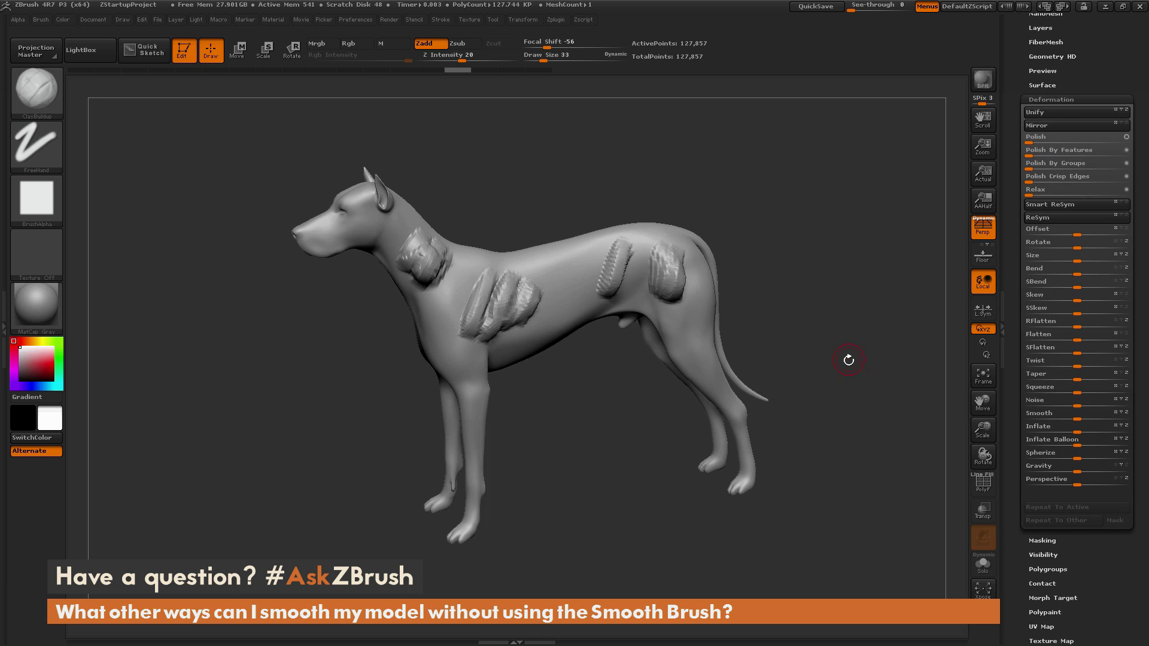
mouse_move(807, 363)
left_mouse_down()
mouse_move(796, 362)
mouse_move(825, 357)
left_mouse_up()
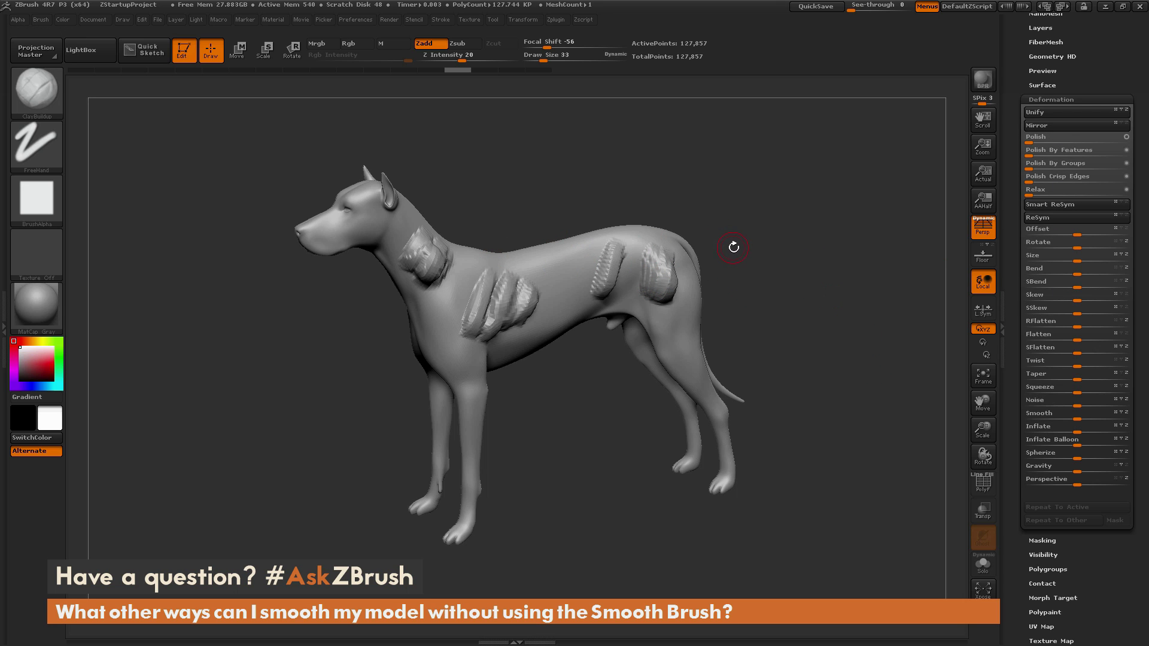
left_click_drag(578, 256, 574, 304, "ctrl")
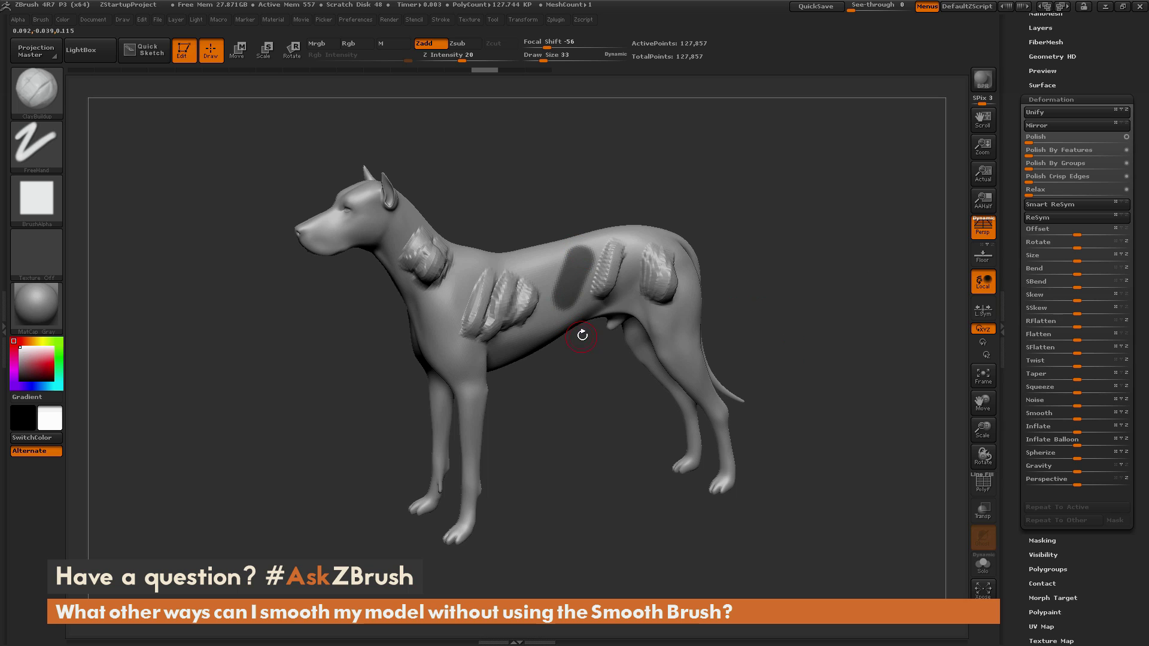
left_click_drag(812, 337, 813, 339, "ctrl")
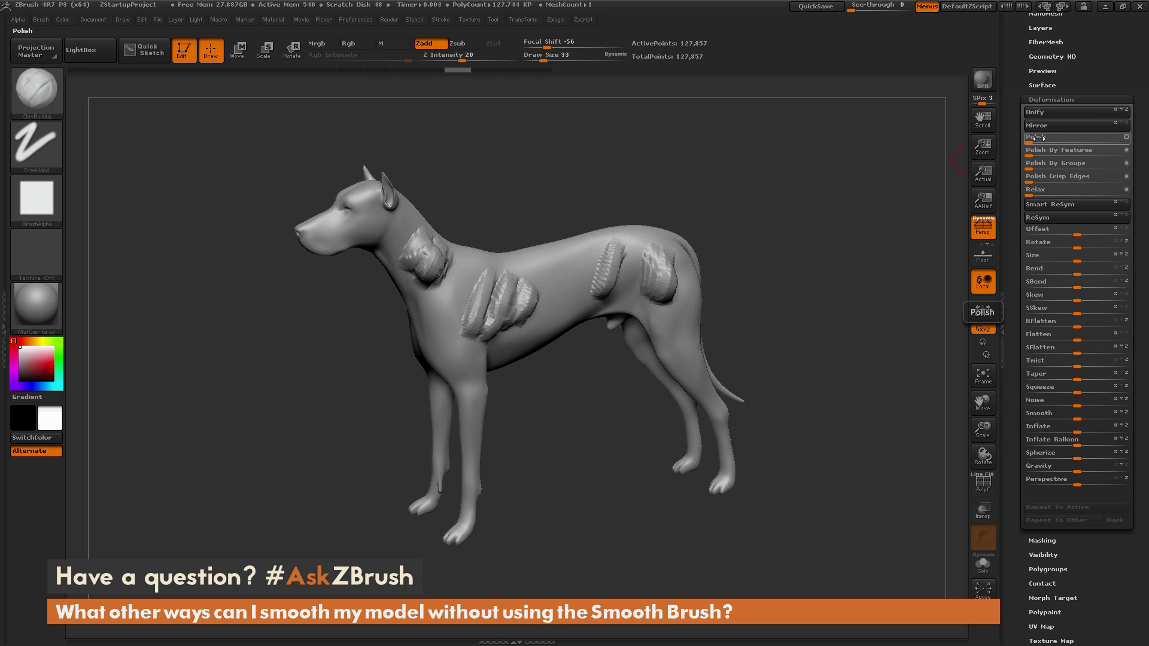
left_click(850, 326, "ctrl")
left_click(855, 327, "ctrl")
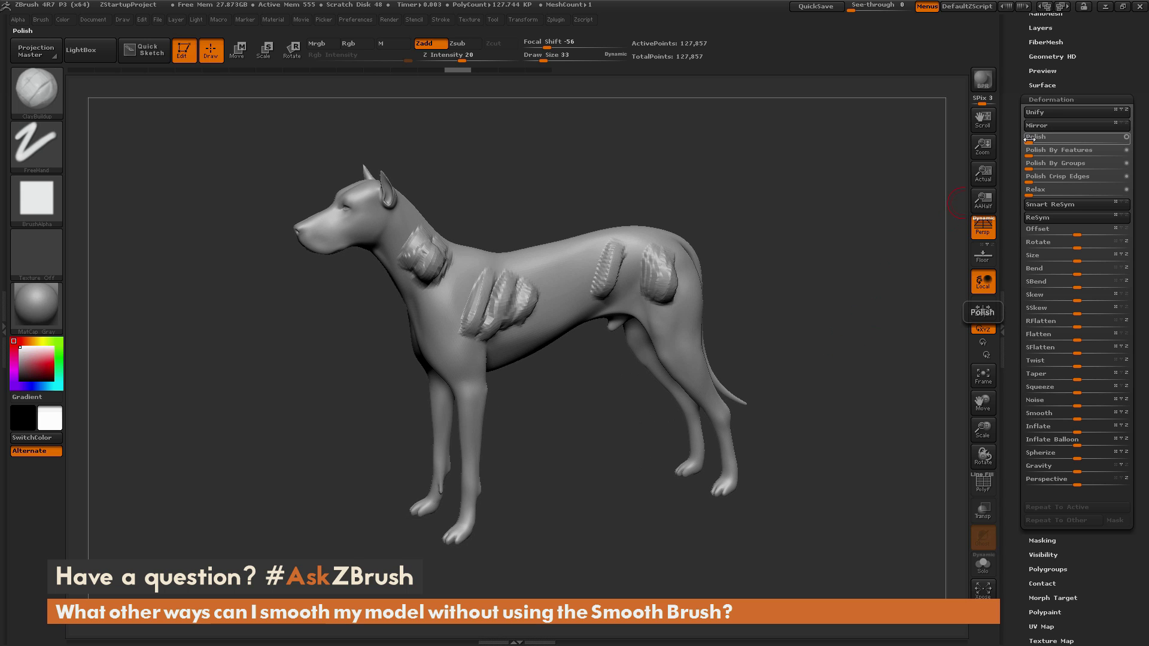
left_click_drag(1028, 140, 1135, 137)
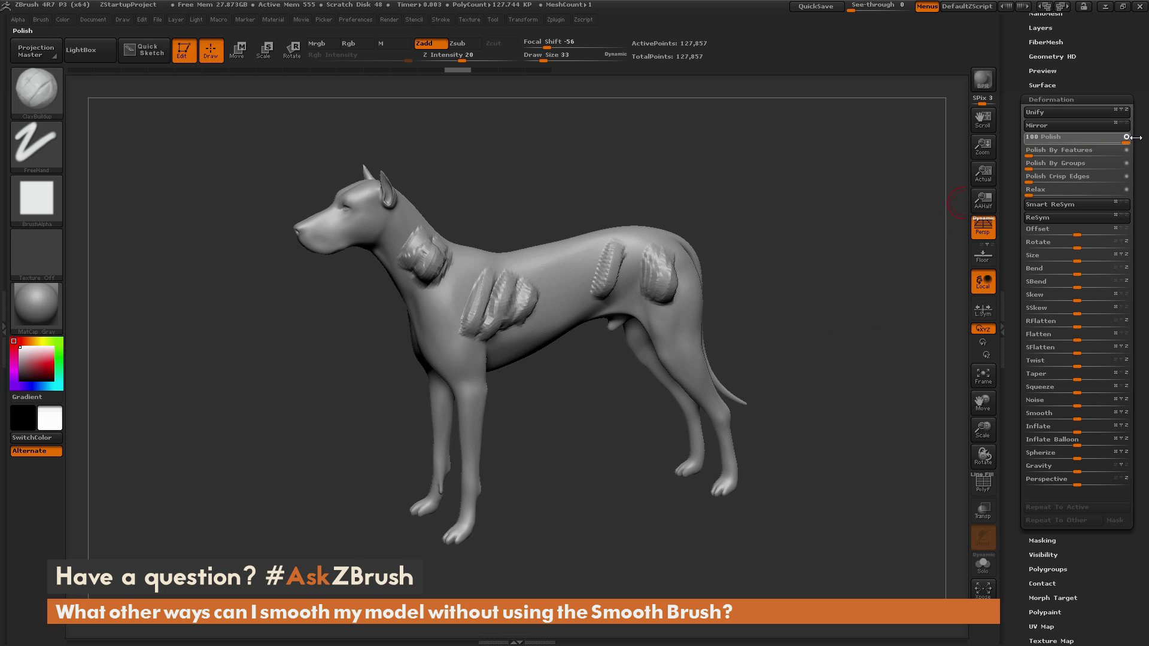
left_click_drag(1136, 142, 1135, 143)
left_click_drag(700, 291, 823, 421)
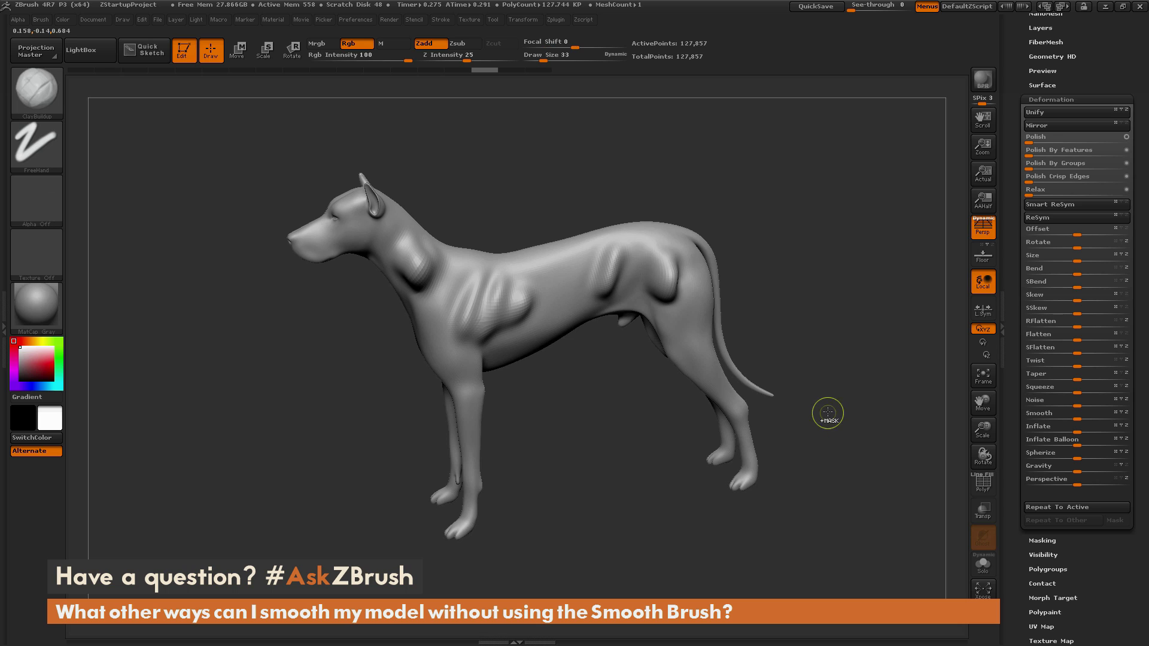
key("ctrl+z")
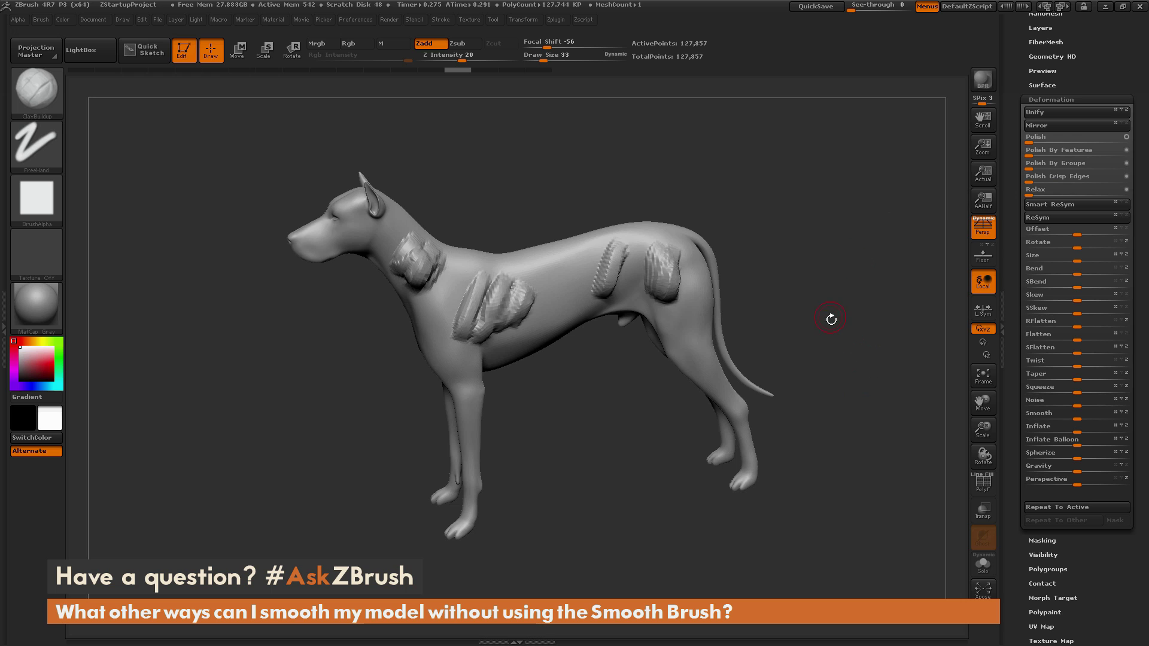
left_click_drag(836, 313, 880, 347)
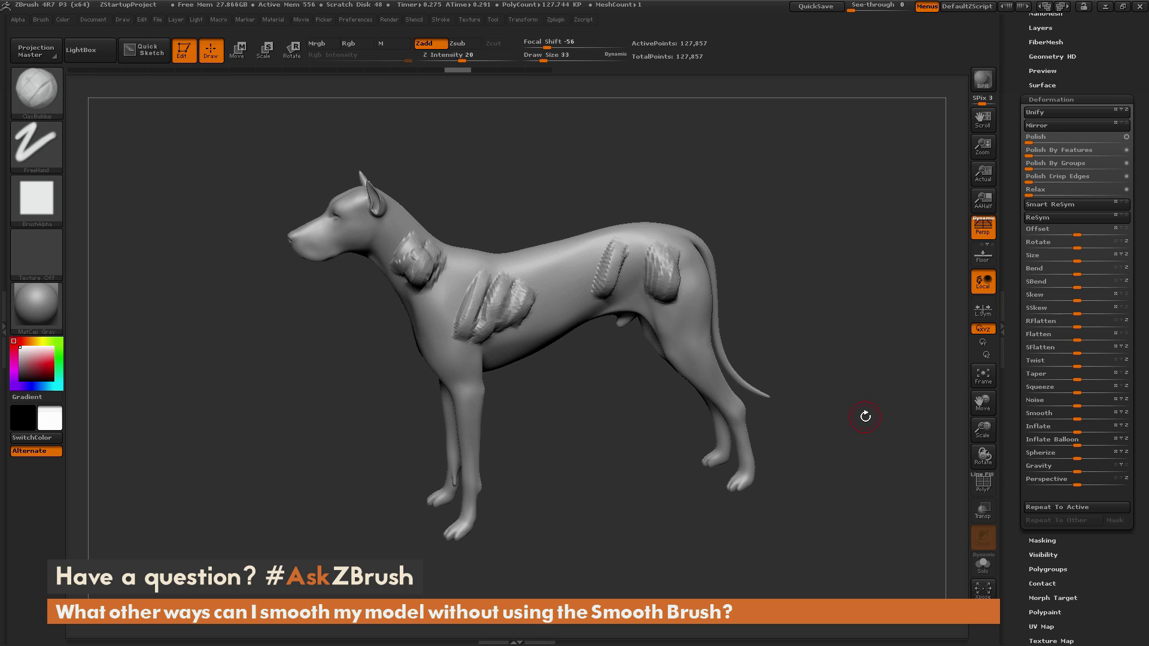
key("shift")
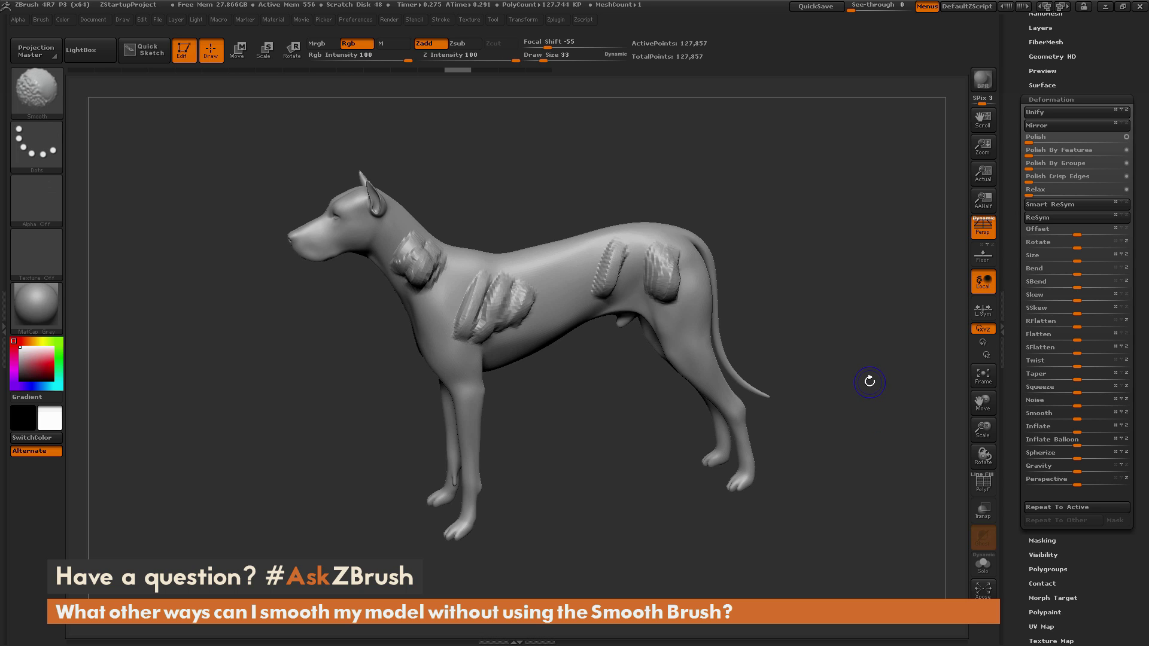
Apply the Deformation Smooth slider at 100 and Repeat To Active to soften the bumps.
left_click_drag(1072, 413, 1131, 413)
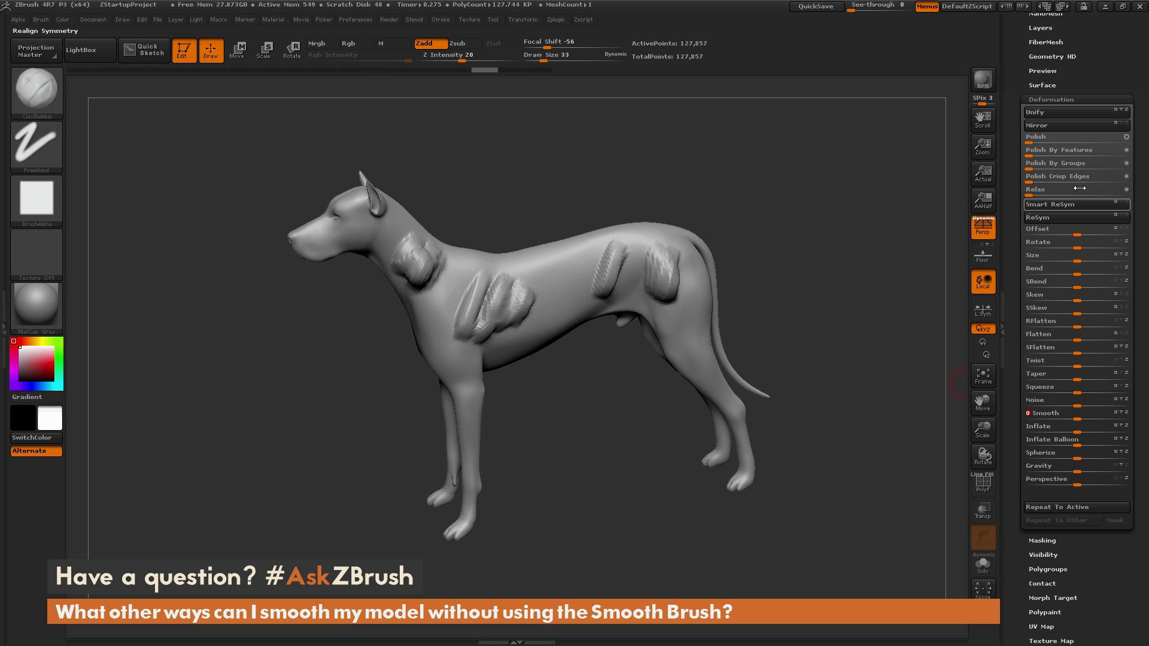
left_click_drag(1079, 416, 1131, 416)
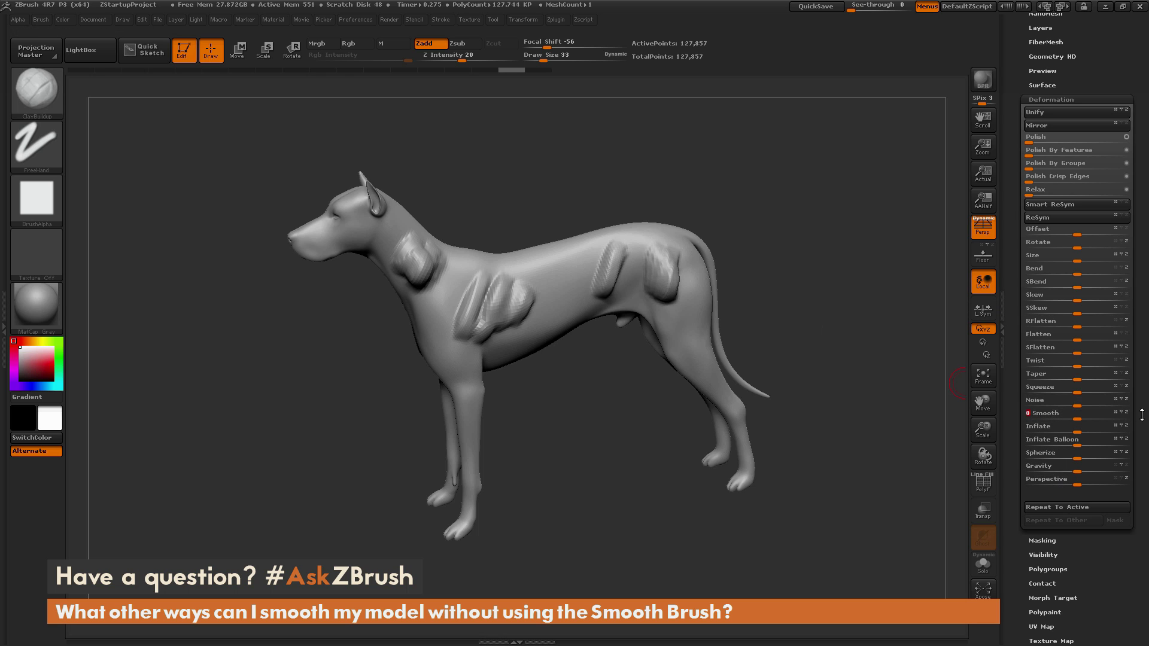
left_click(1061, 509)
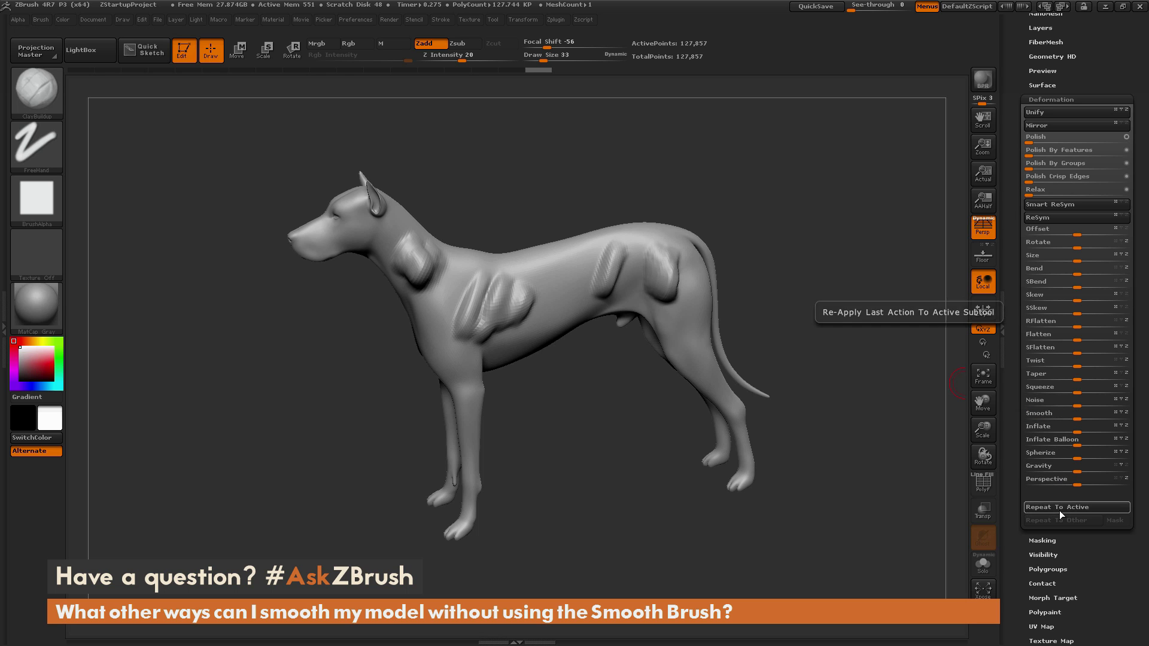
mouse_move(874, 432)
left_mouse_down()
mouse_move(862, 428)
mouse_move(891, 422)
mouse_move(891, 432)
left_mouse_up()
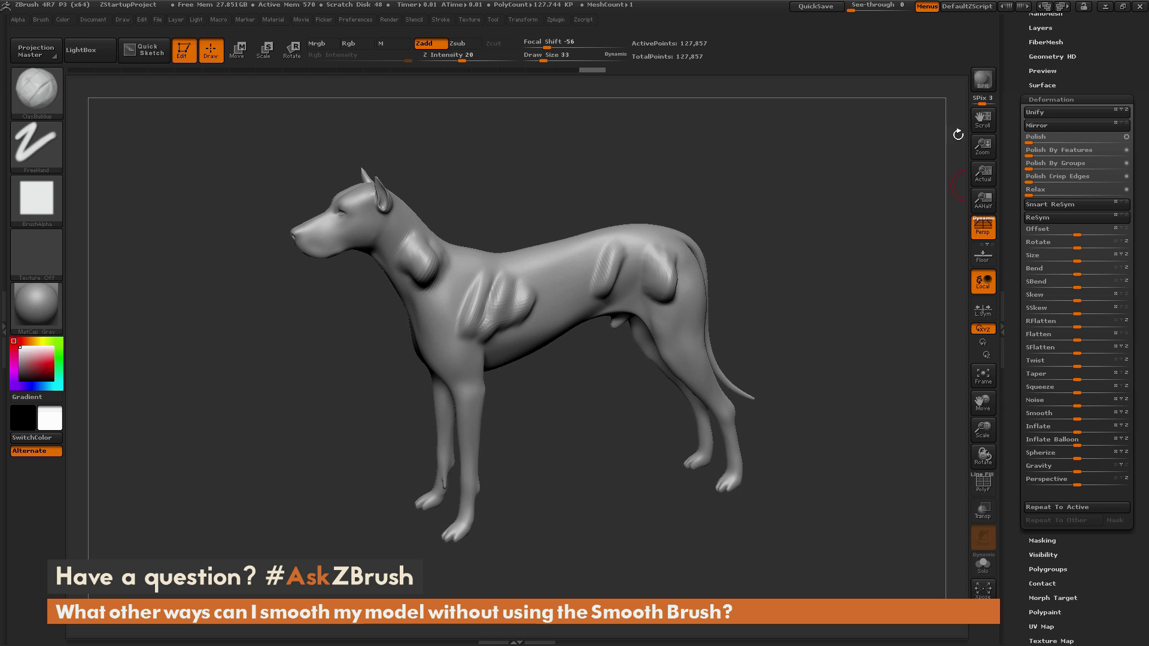
left_click(1056, 103)
Collapse Deformation, expand the ClayPolish options in Geometry, and frame the dog.
left_click(1071, 269)
mouse_move(1101, 90)
left_mouse_down()
mouse_move(1101, 187)
mouse_move(1047, 271)
left_mouse_up()
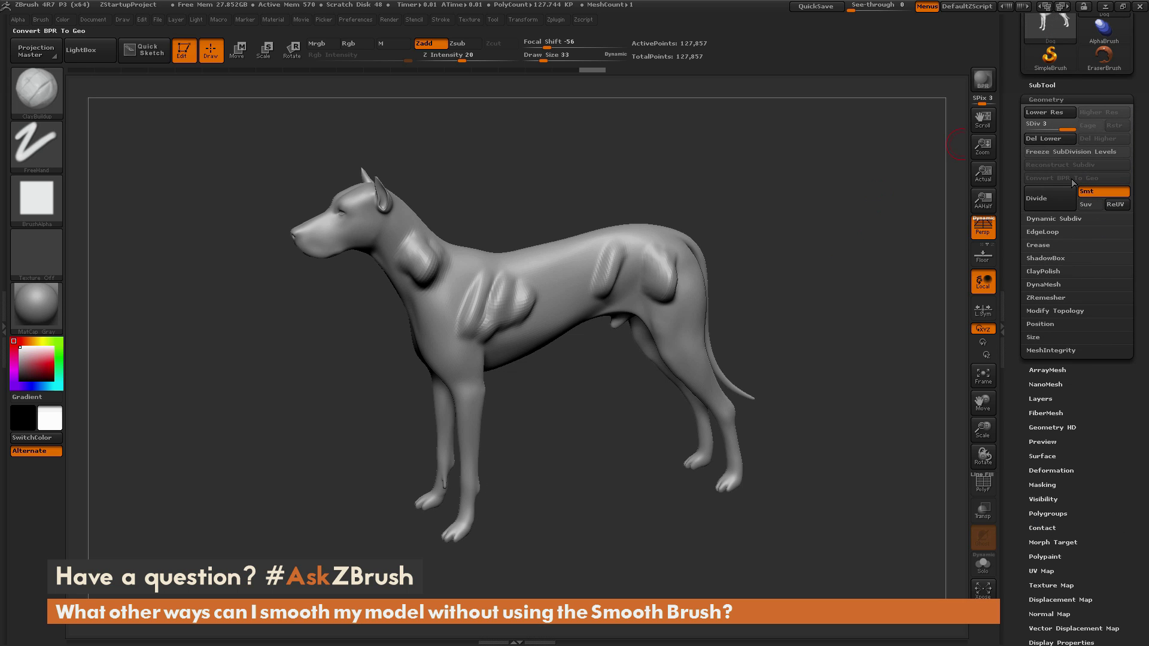
left_click(1049, 271)
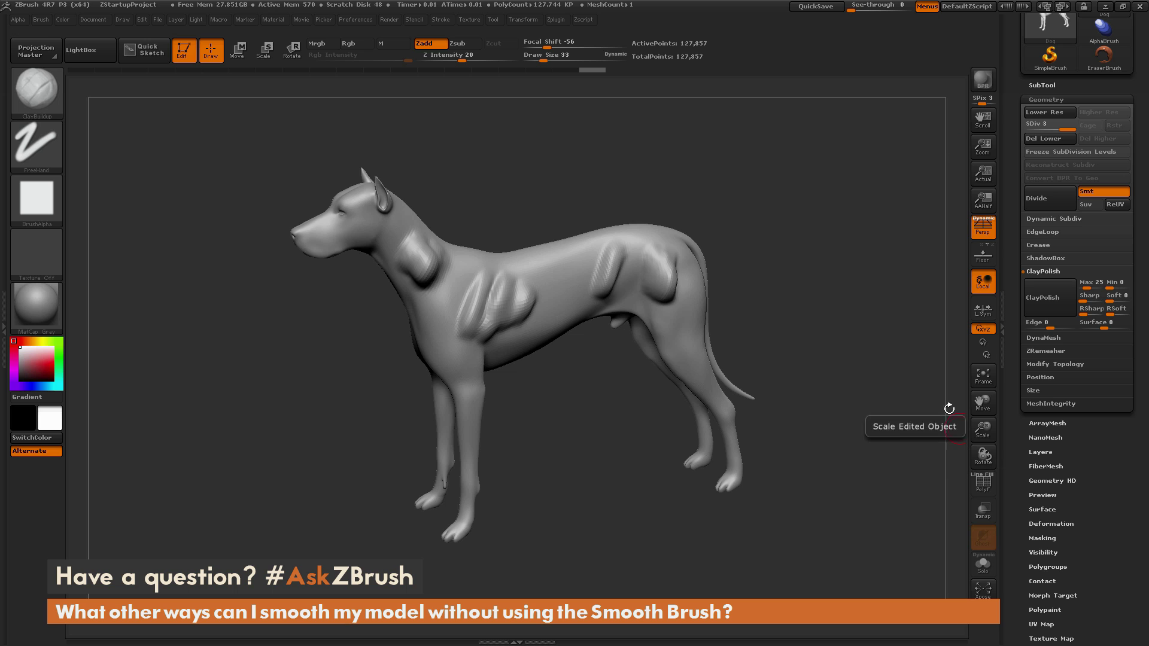
left_click_drag(834, 357, 856, 368)
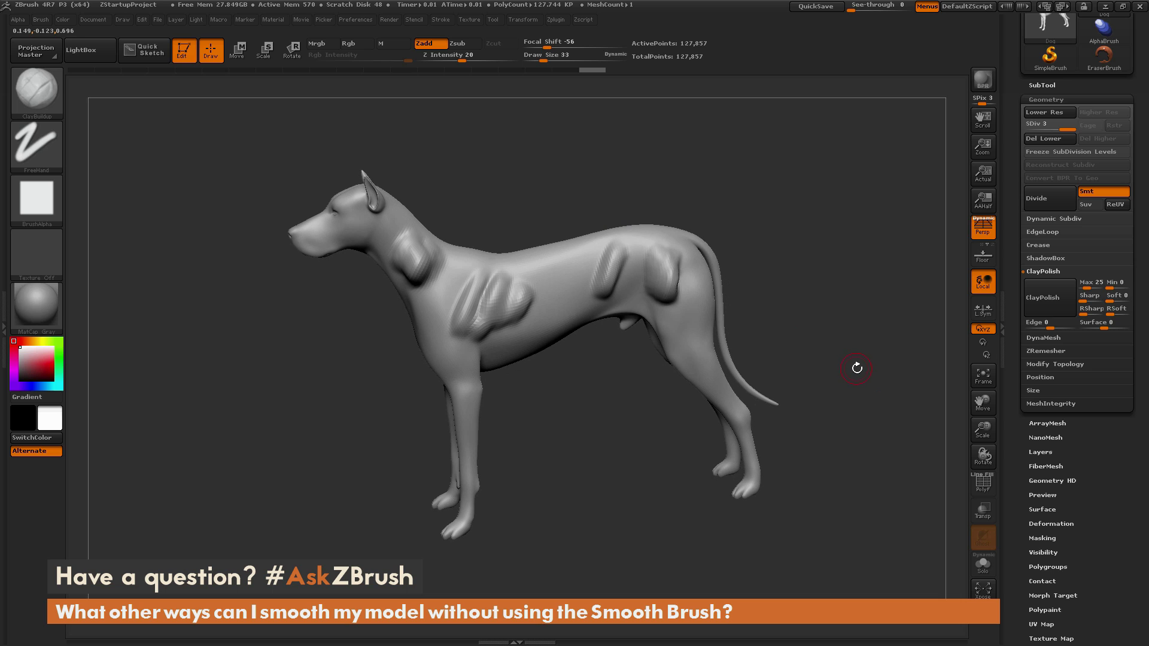
key("f")
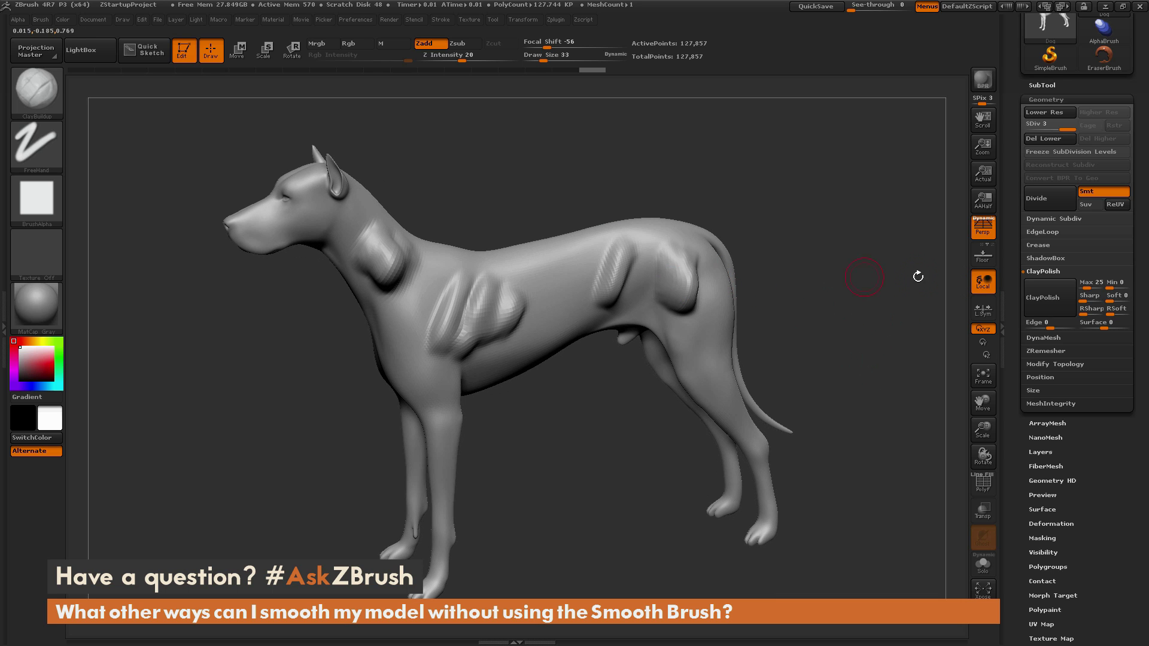
Apply ClayPolish to the dog and orbit around to inspect the polished bumps.
left_click(1053, 289)
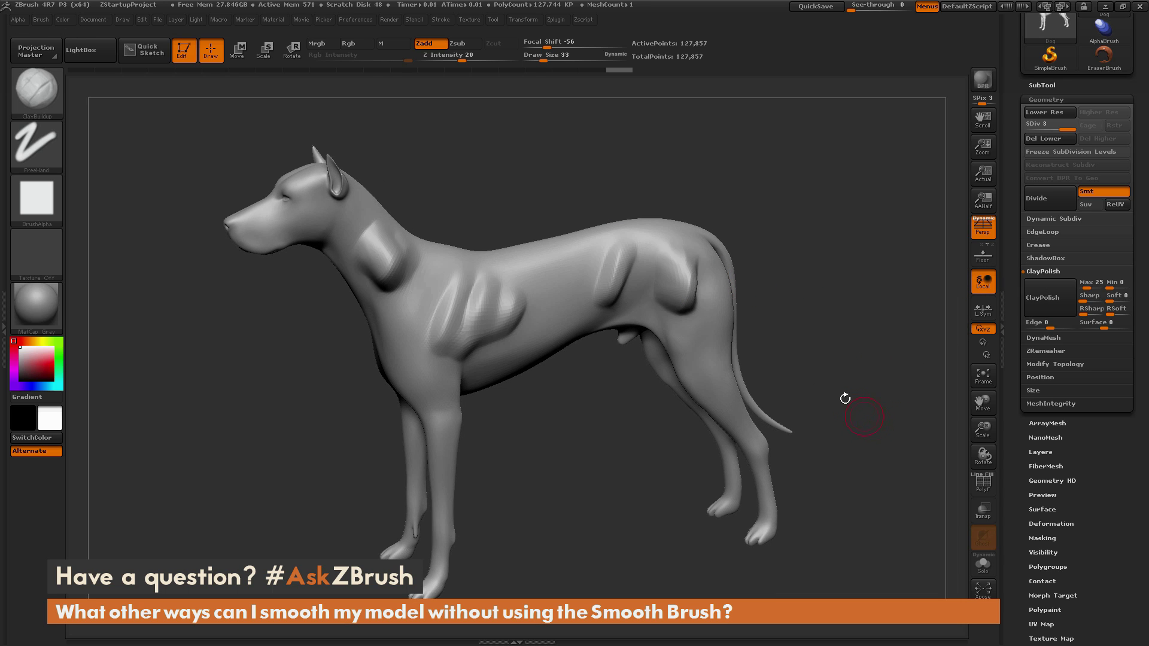
left_click_drag(848, 314, 623, 272)
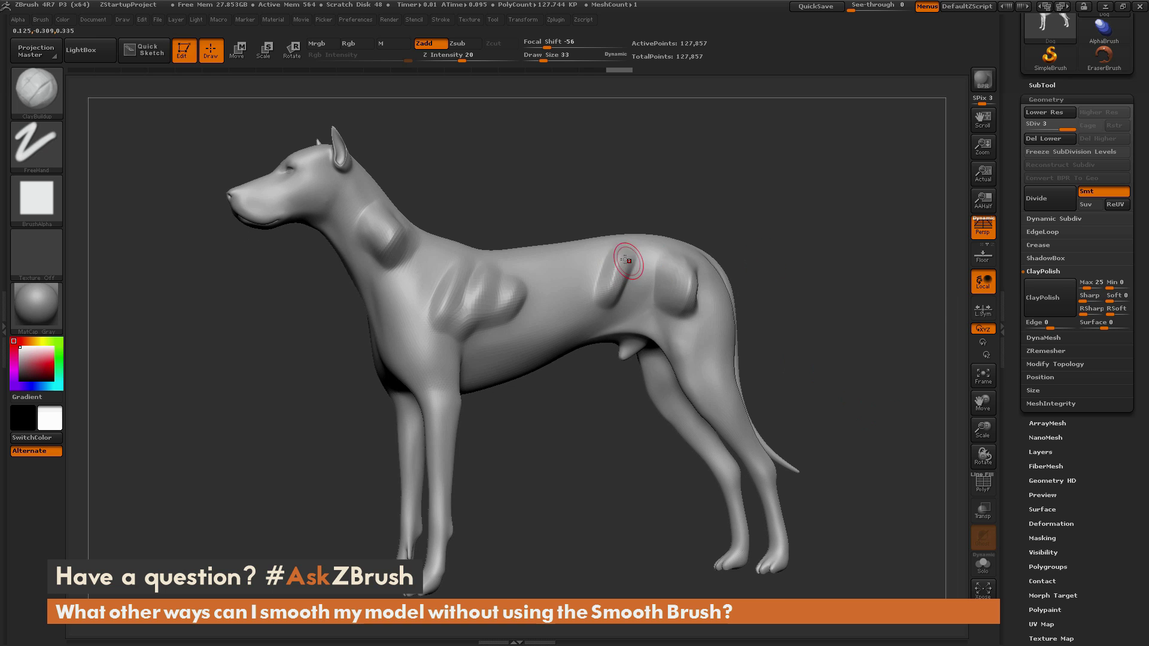
left_click_drag(858, 275, 928, 281)
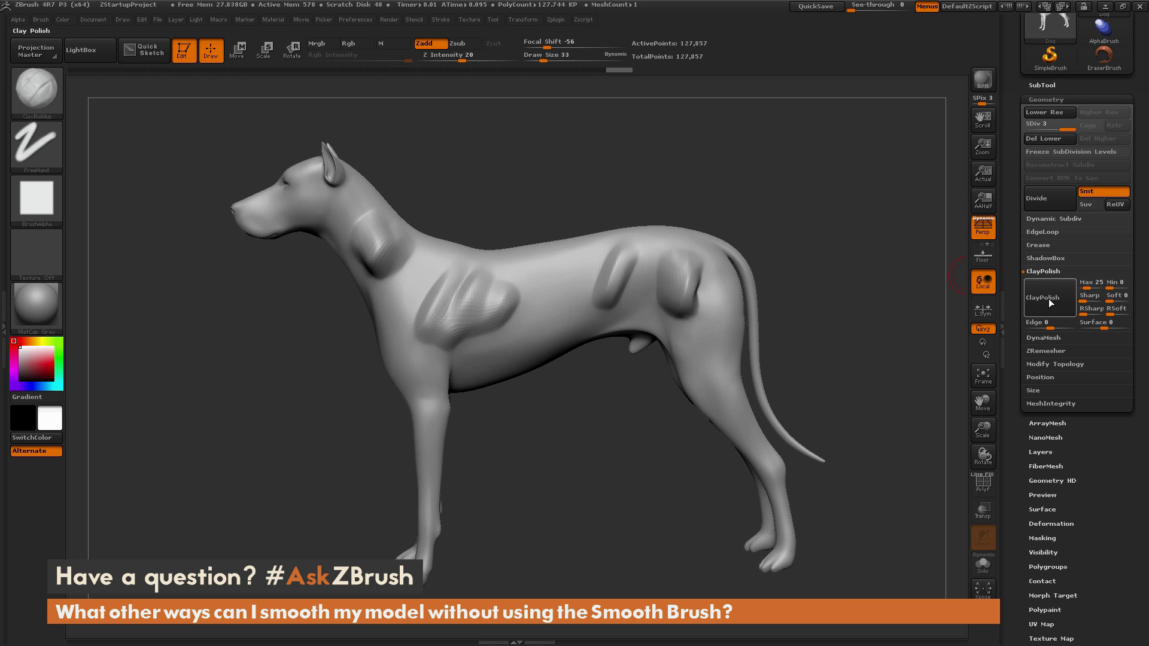
left_click_drag(784, 297, 818, 329)
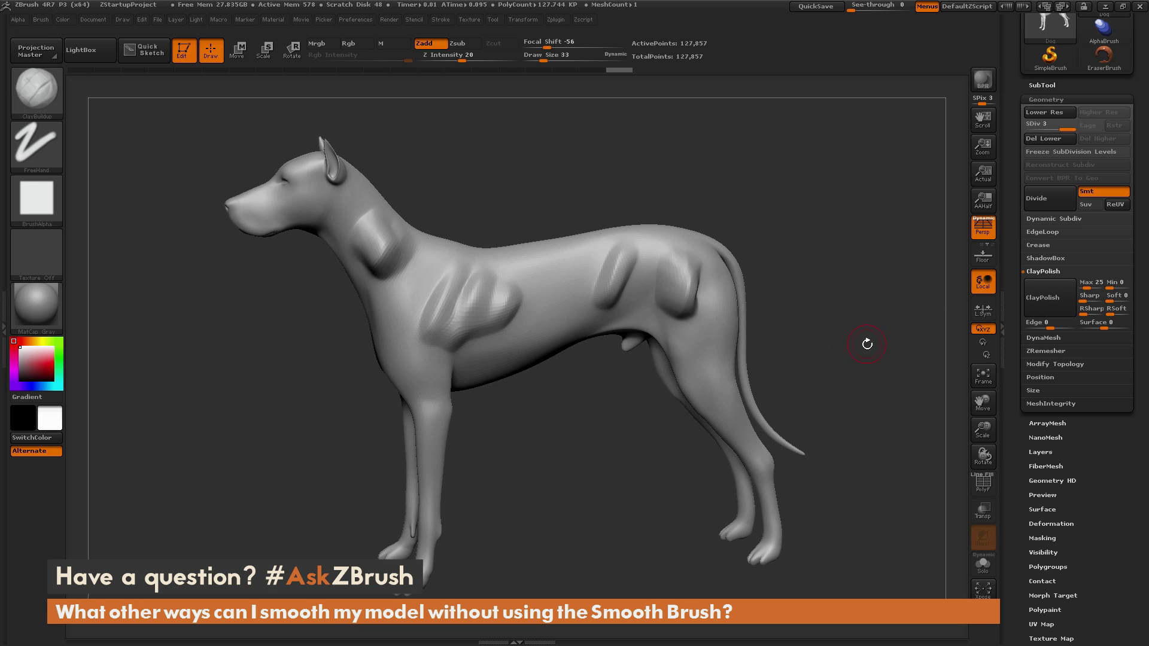
mouse_move(863, 328)
left_mouse_down()
mouse_move(802, 330)
mouse_move(869, 321)
left_mouse_up()
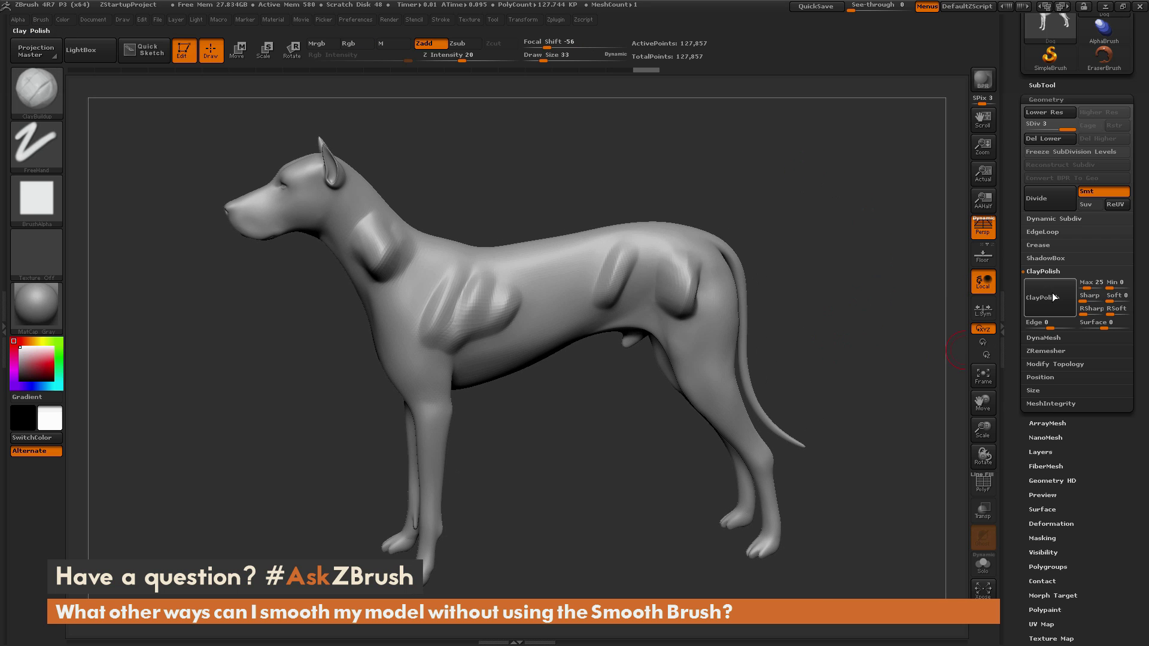
key("shift")
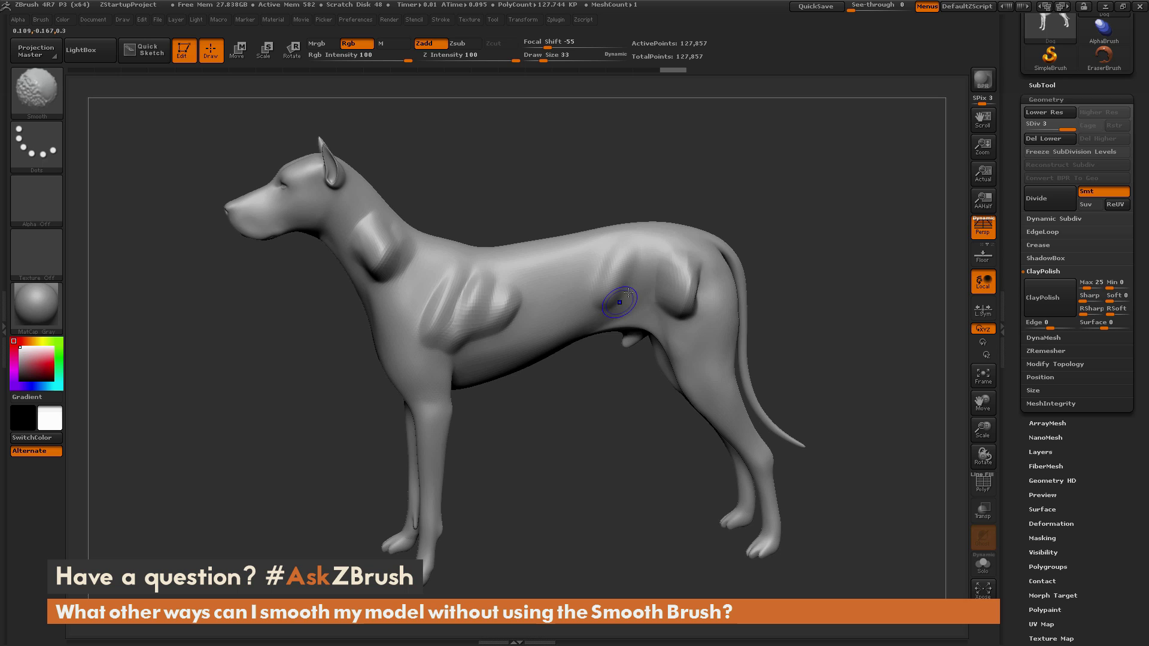
key("shift")
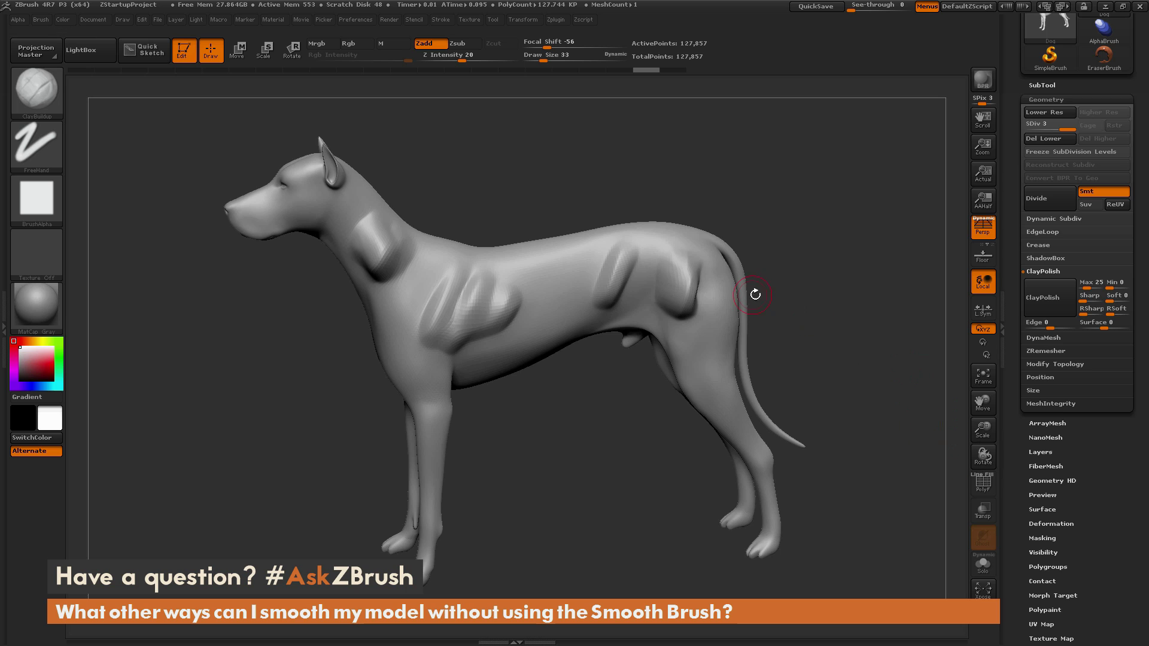
left_click(1054, 352)
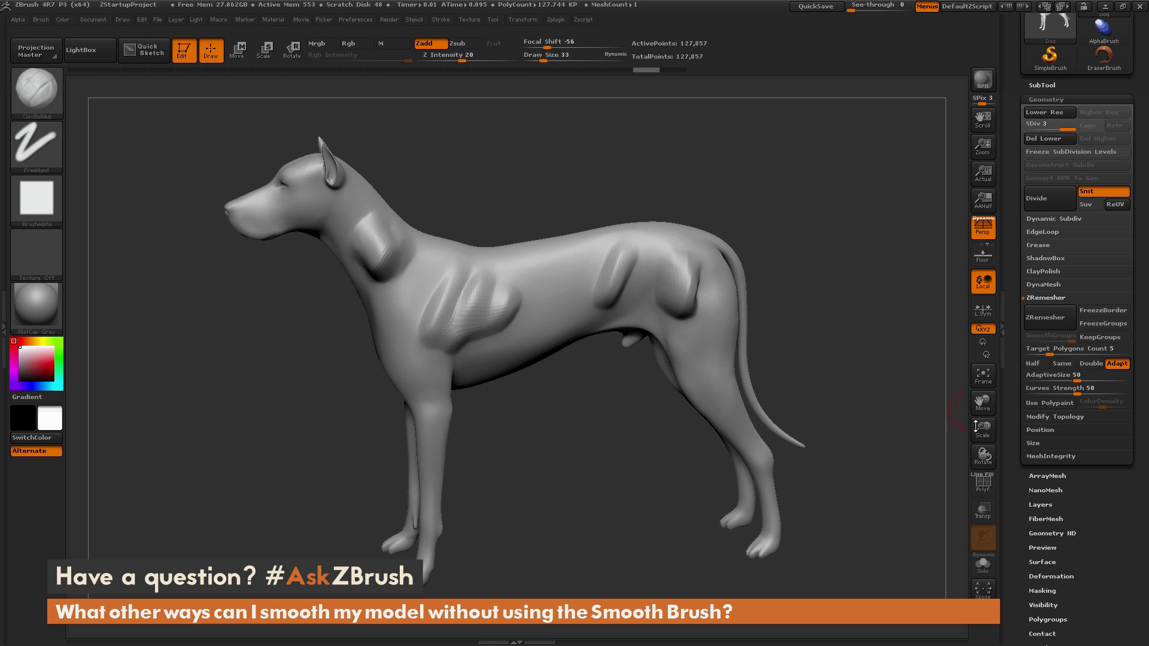
Remesh the dog with ZRemesher to 8,074 points, showing PolyF wireframe during the check.
left_click(982, 483)
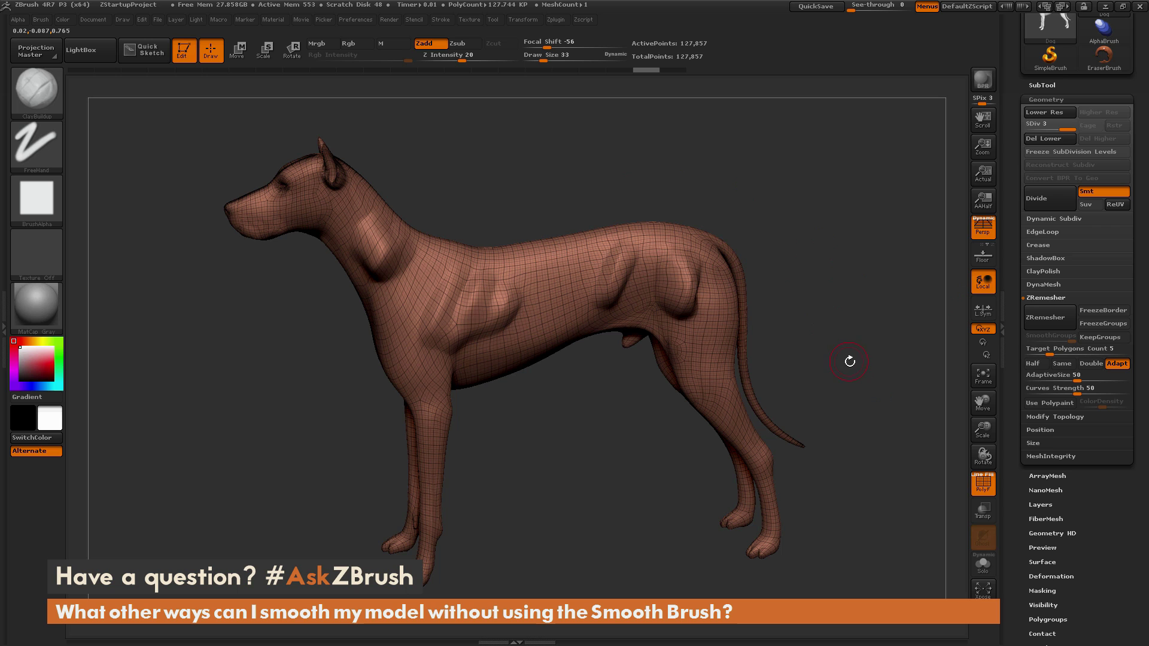
left_click(1049, 319)
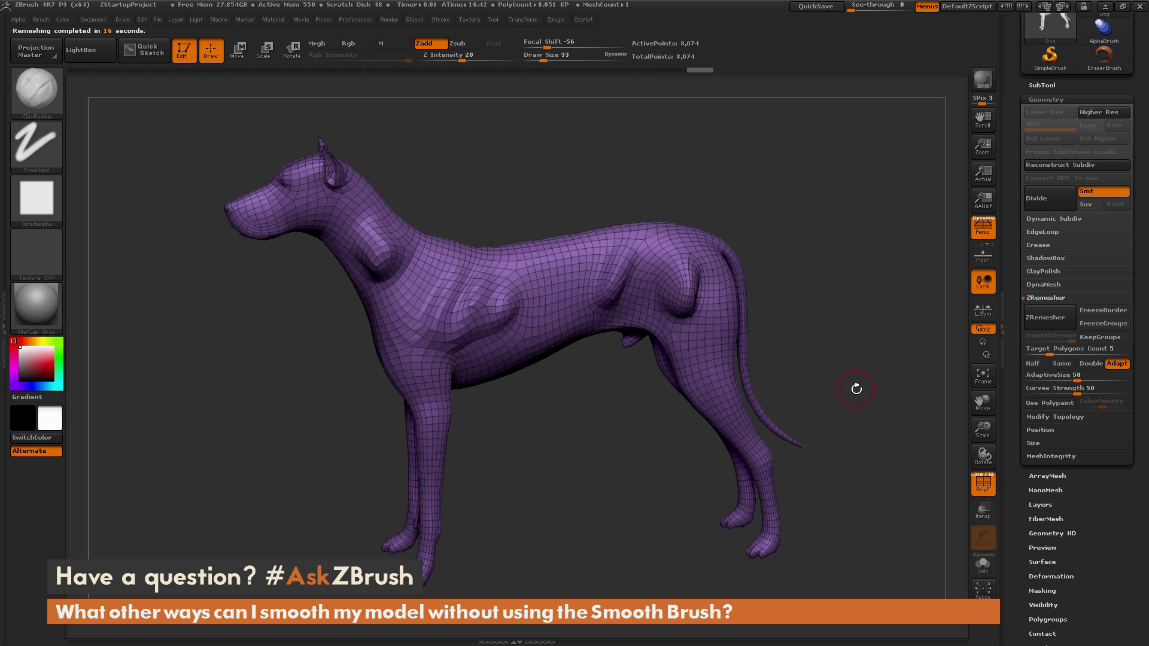
left_click_drag(850, 372, 883, 362)
left_click(986, 491)
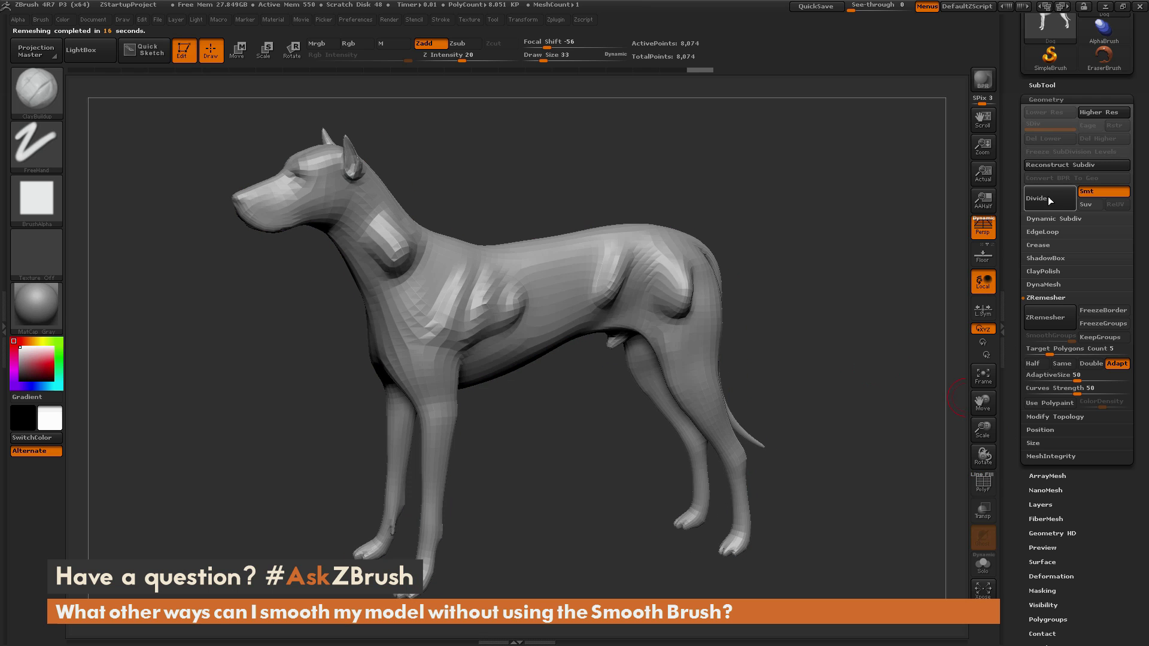
Divide the remeshed dog to 128,085 smooth points, then show the Deformation options.
left_click(1047, 198)
left_click(1047, 197)
left_click_drag(865, 327, 865, 362)
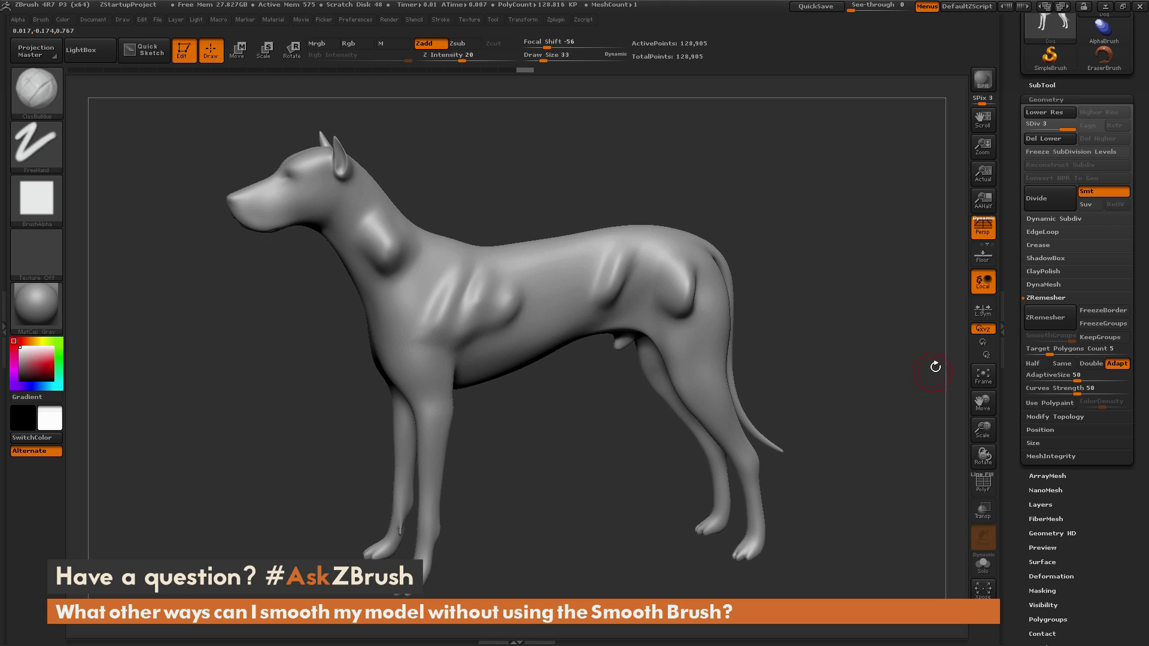
left_click(1051, 577)
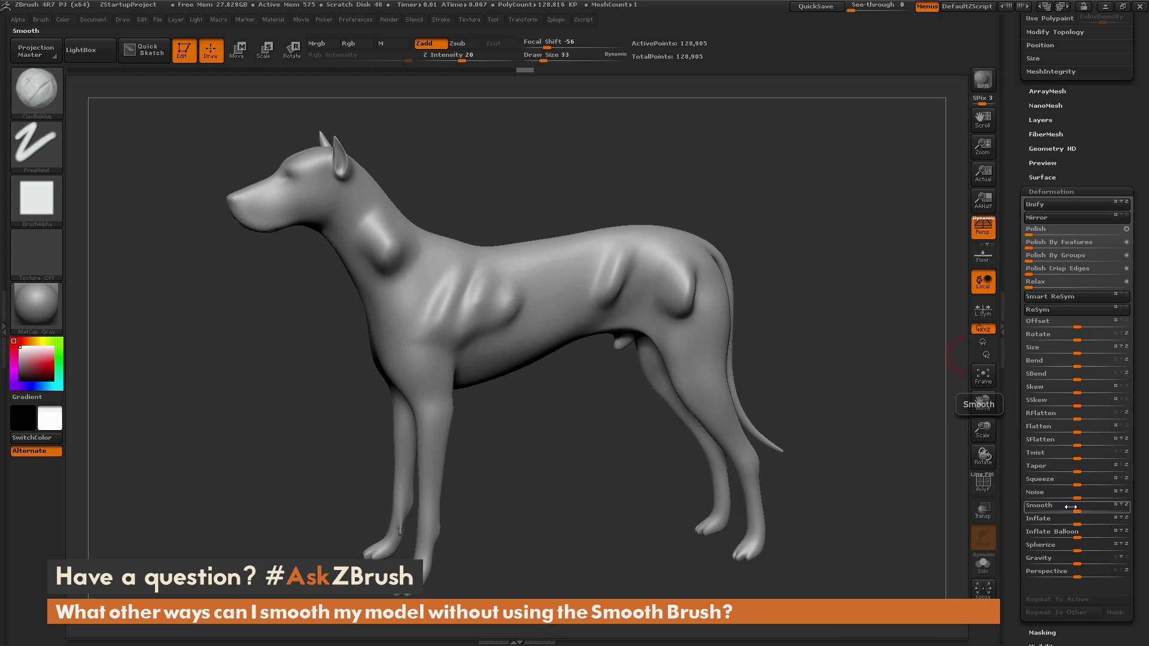
Run ClayPolish on the subdivided remeshed dog, then reopen the ZRemesher options and inspect.
scroll(1029, 311, "up", 8)
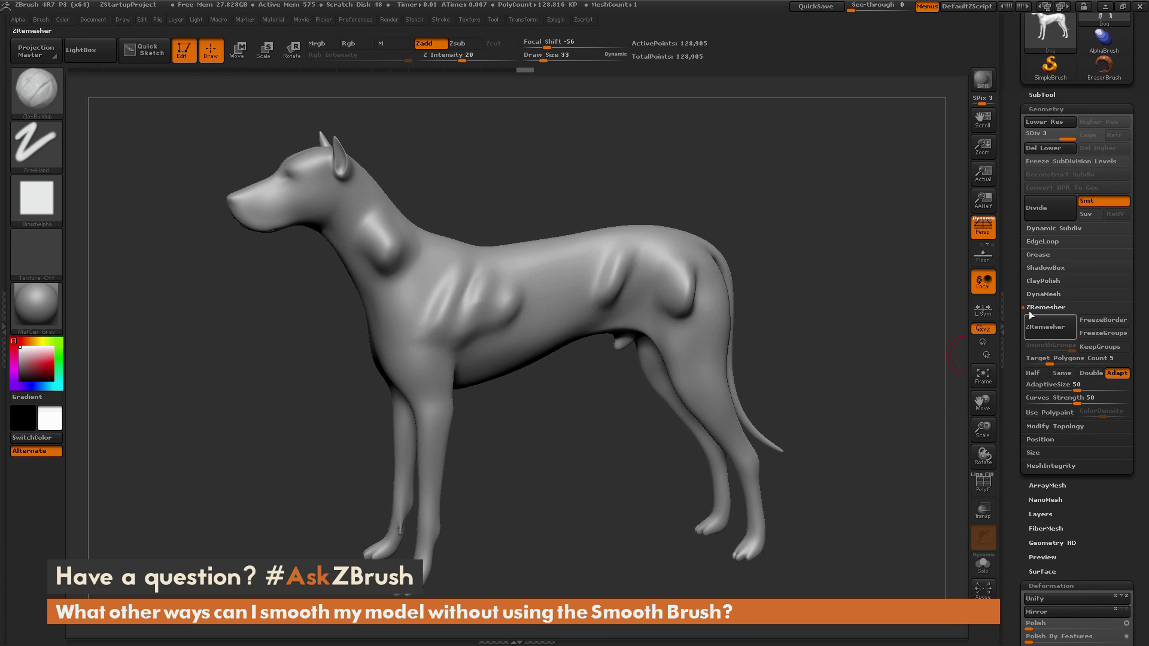
left_click(1051, 279)
left_click(1050, 309)
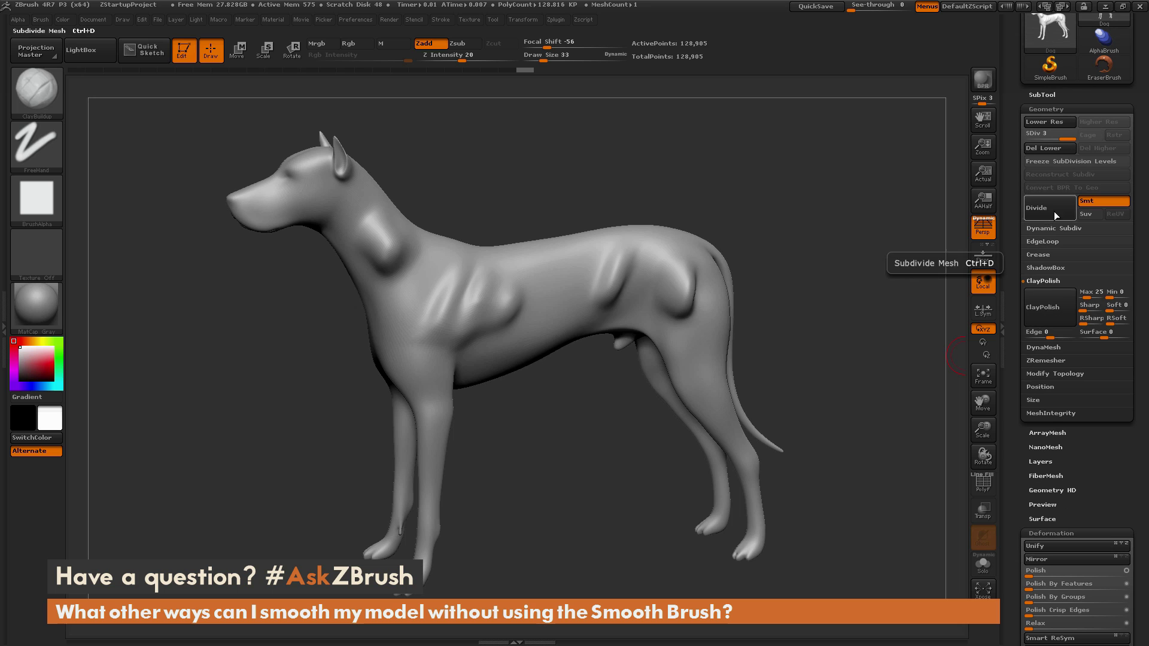
left_click(1053, 361)
left_click_drag(869, 378, 863, 343)
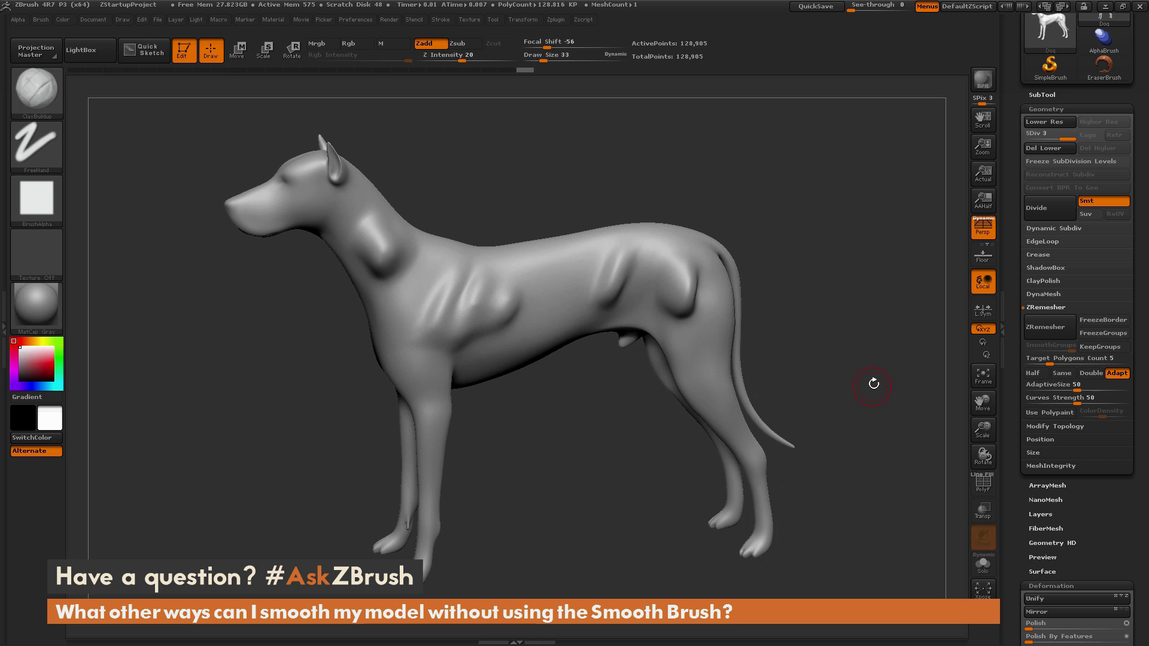